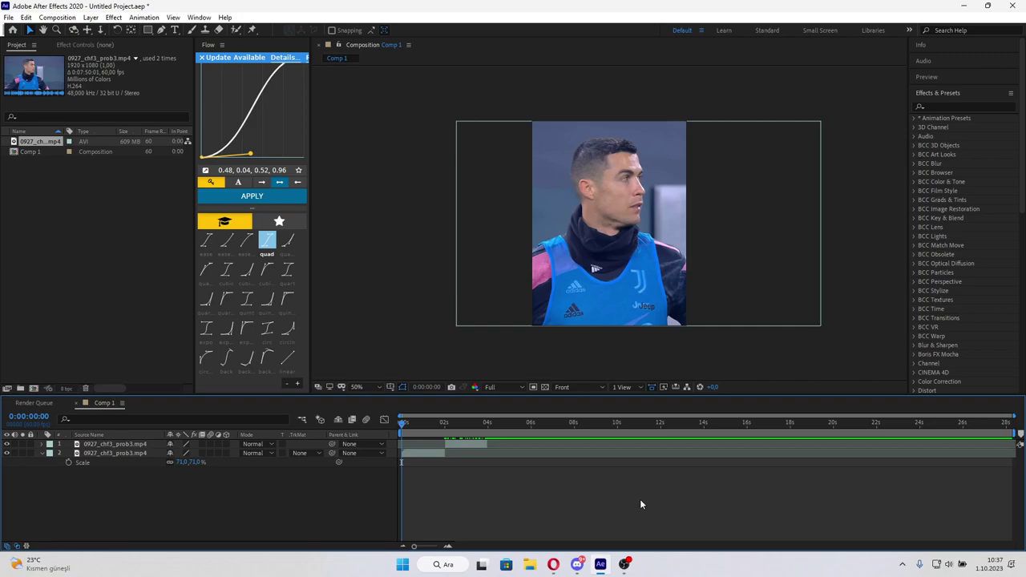
At 0:00:02:12, drag layer 1 in the viewer to recentre the second footballer.
drag(440, 420, 449, 422)
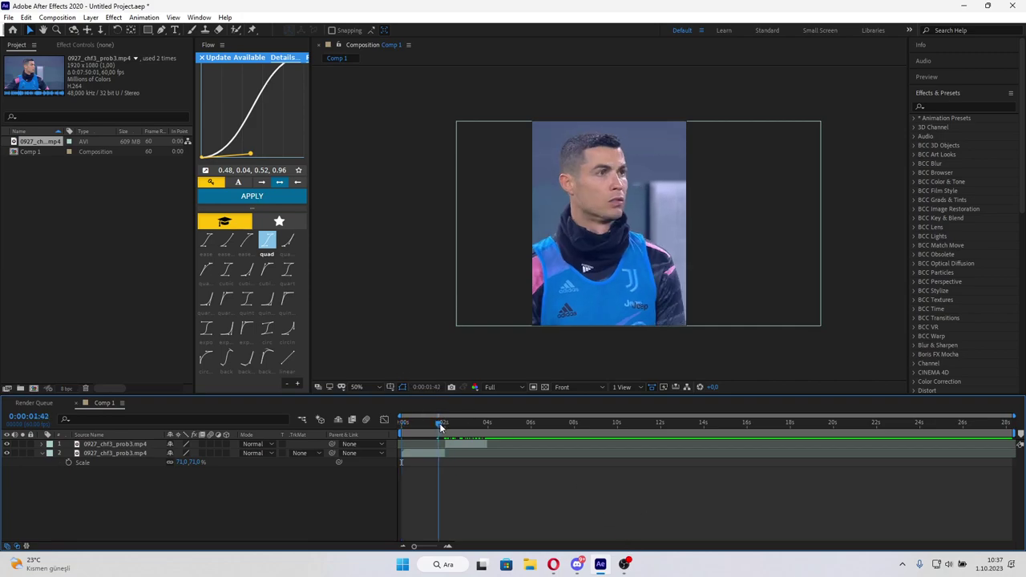
click(471, 442)
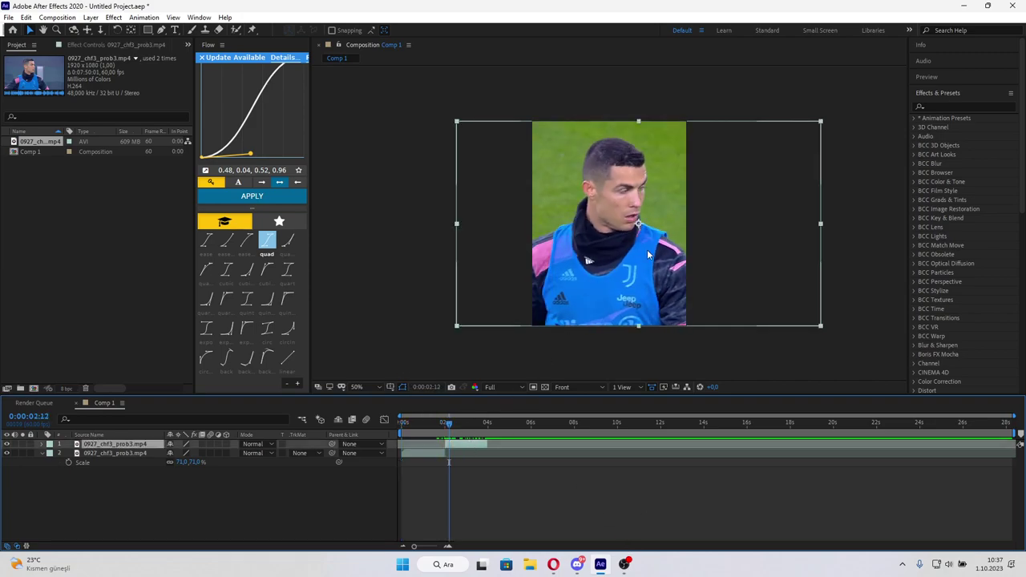
drag(647, 253, 576, 257)
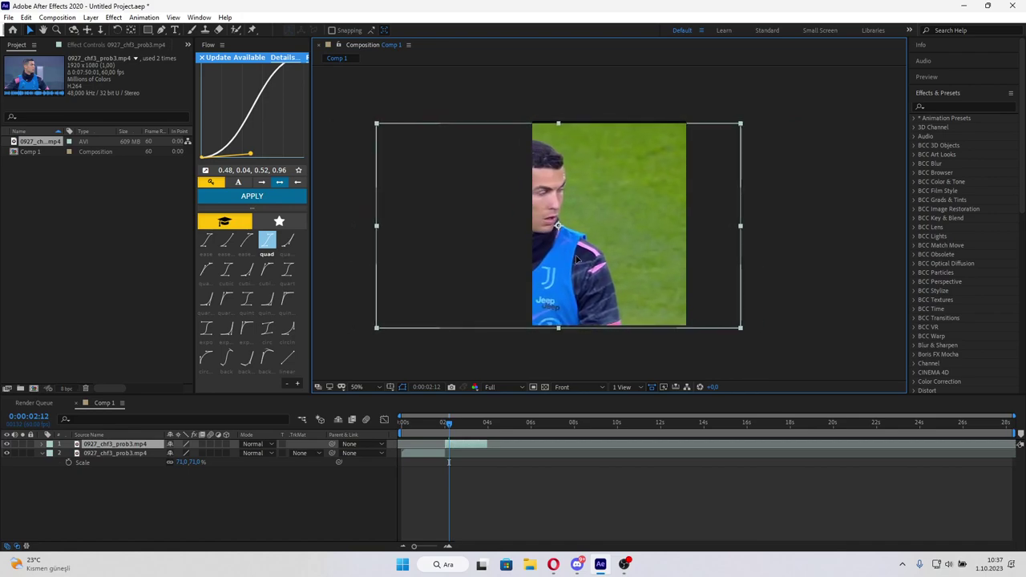
mouse_move(575, 258)
mouse_down()
mouse_move(733, 351)
mouse_move(590, 233)
mouse_move(593, 259)
mouse_up()
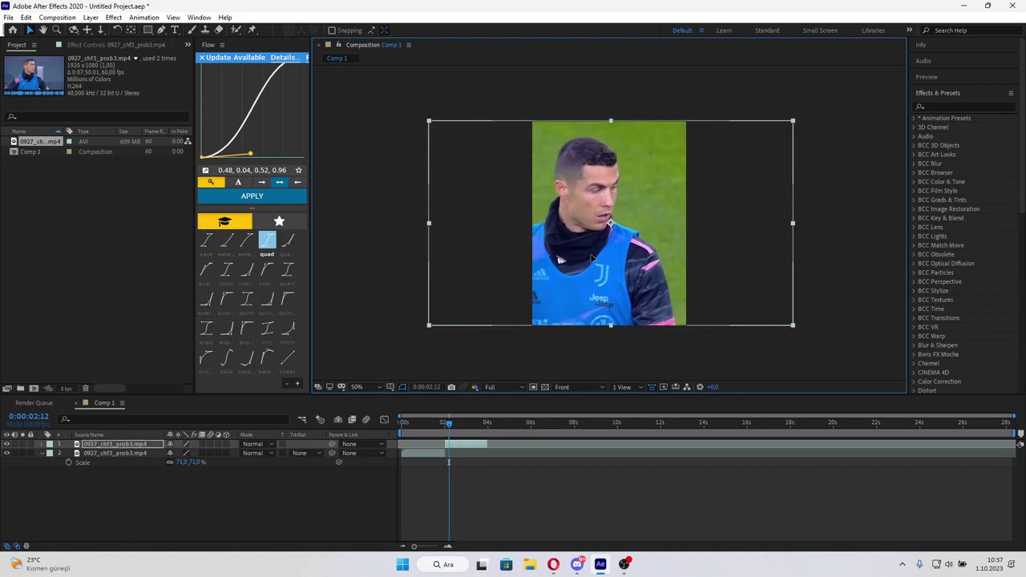
Precompose both clip layers with Ctrl+Shift+C, moving all attributes into the second new comp.
key(ctrl+shift+c)
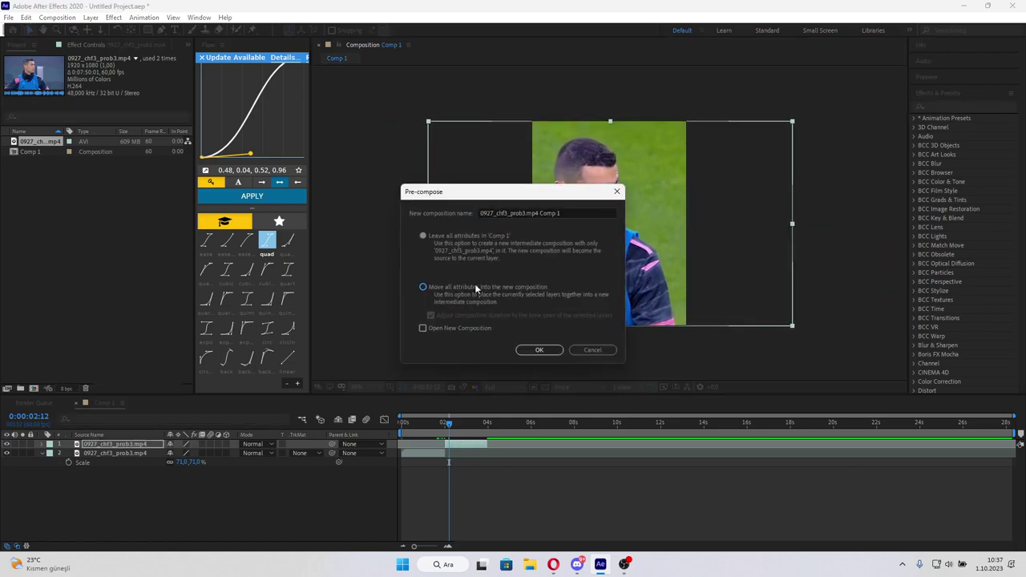
click(536, 350)
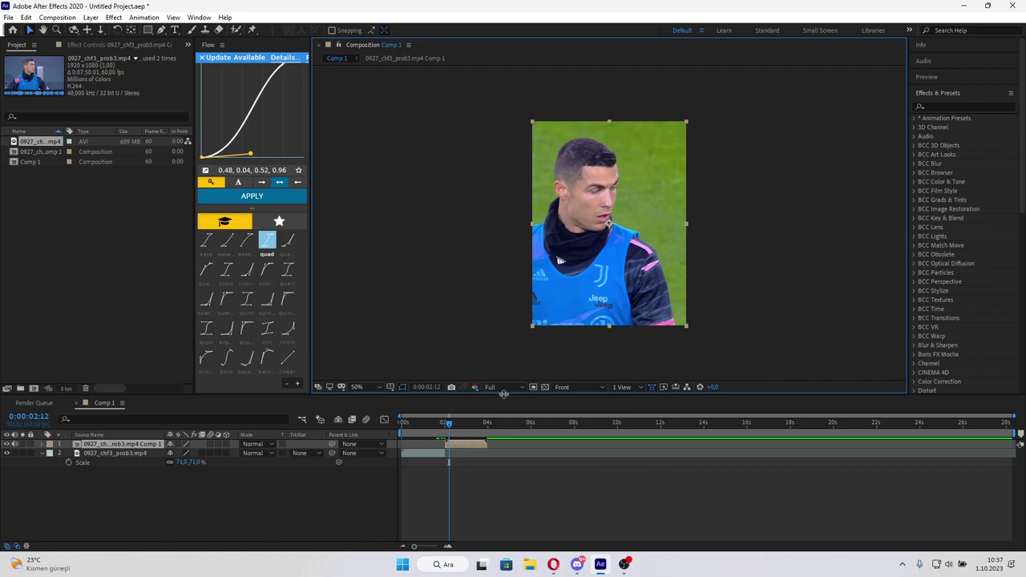
click(436, 457)
key(ctrl+shift+c)
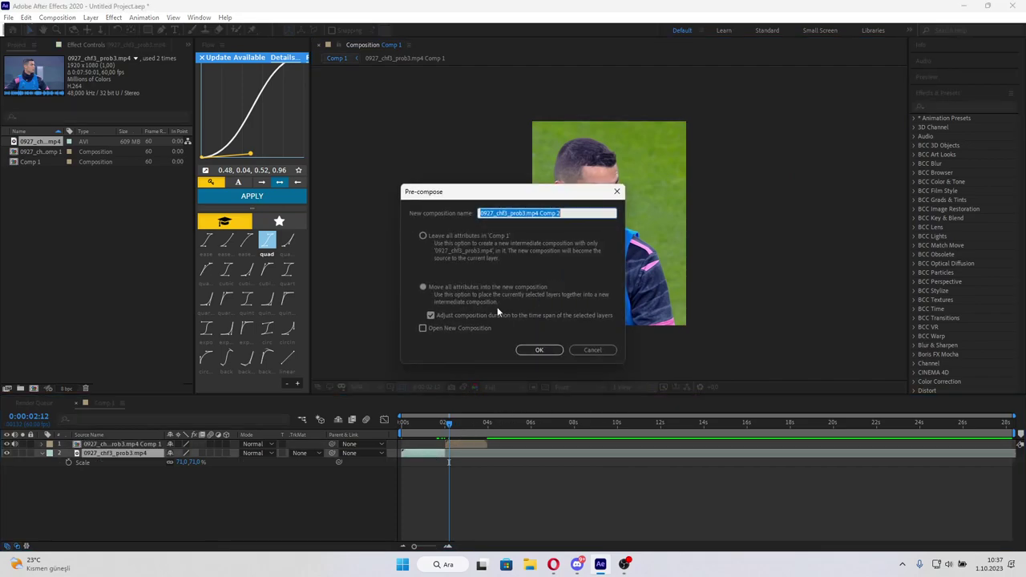
click(440, 239)
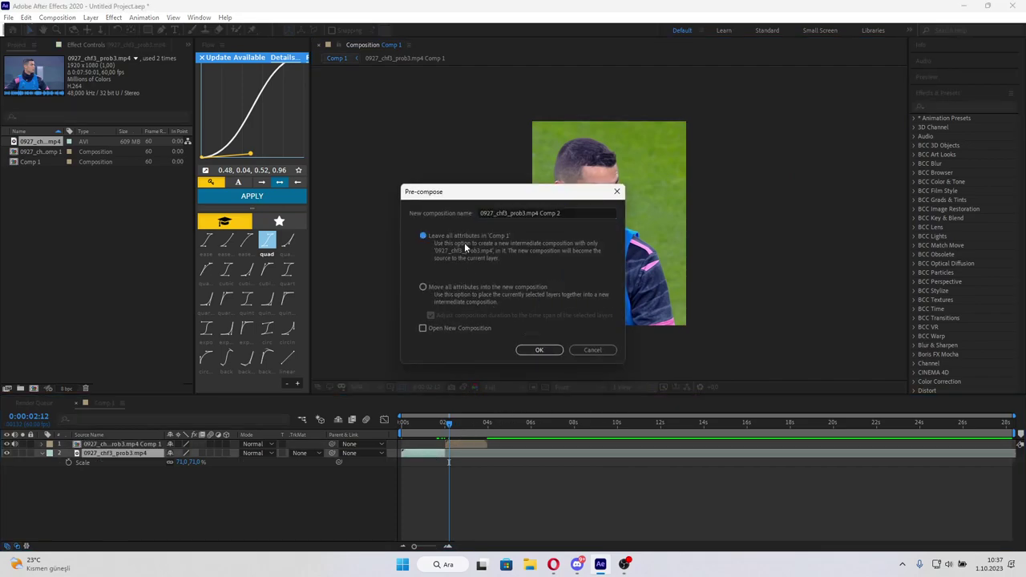
click(437, 288)
click(538, 349)
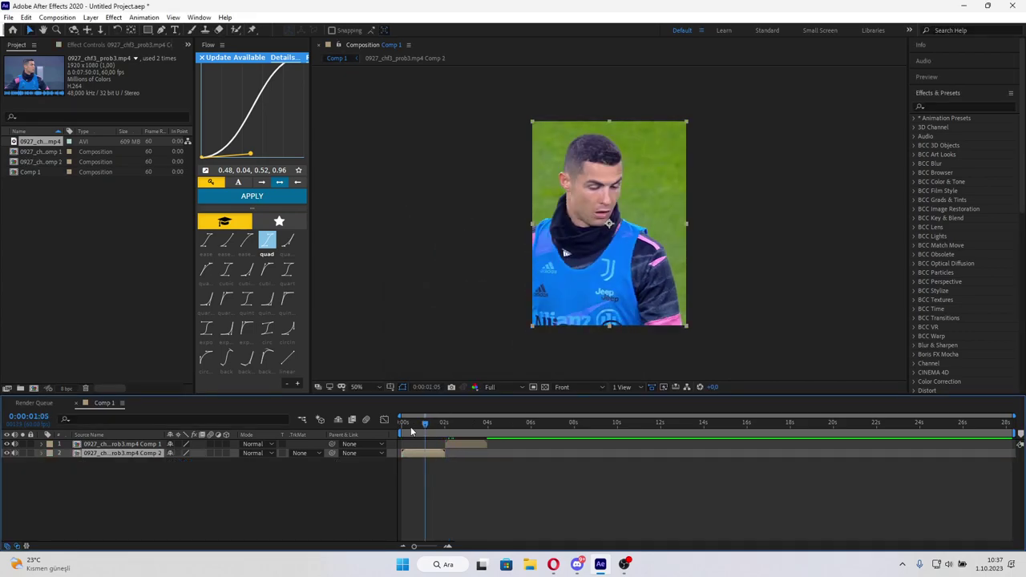
drag(449, 424, 406, 423)
key(space)
key(space)
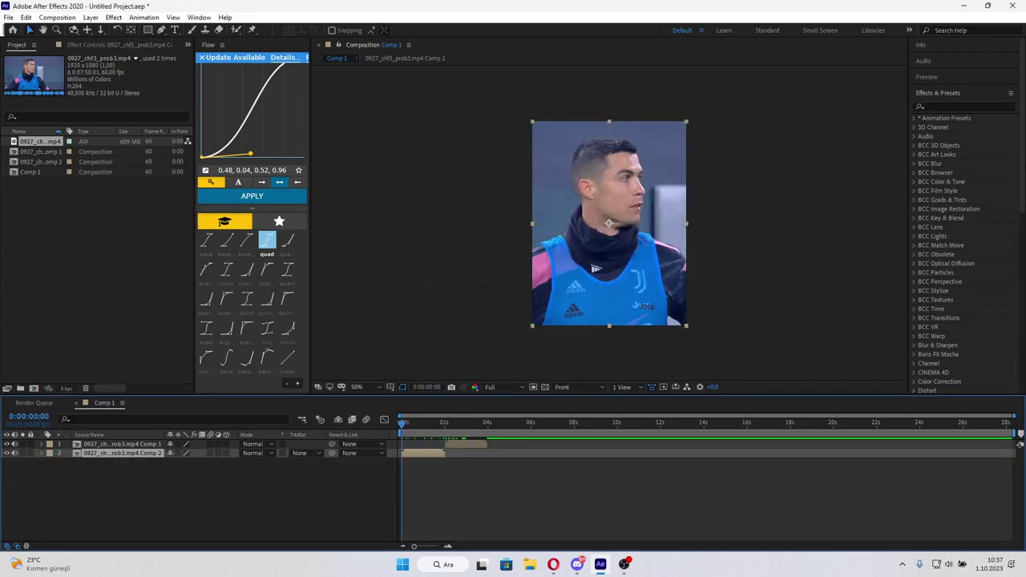
key(r)
drag(181, 465, 231, 465)
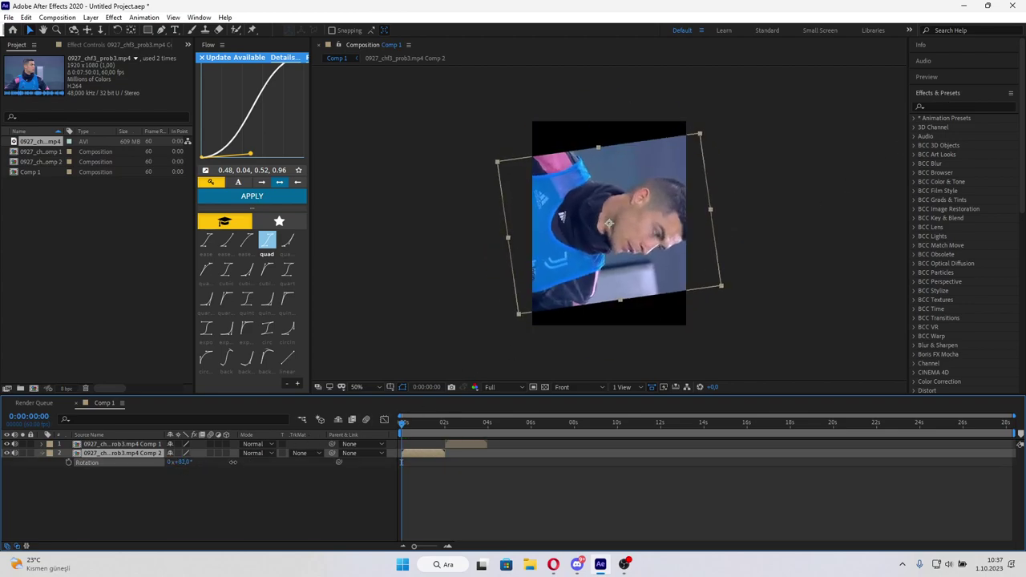
click(971, 107)
text(moti)
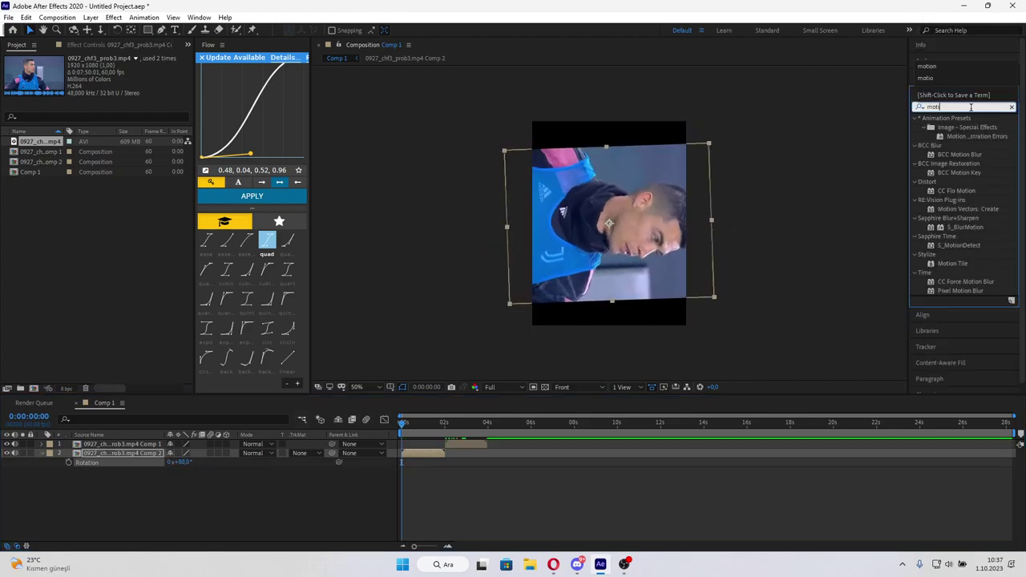
drag(953, 263, 424, 454)
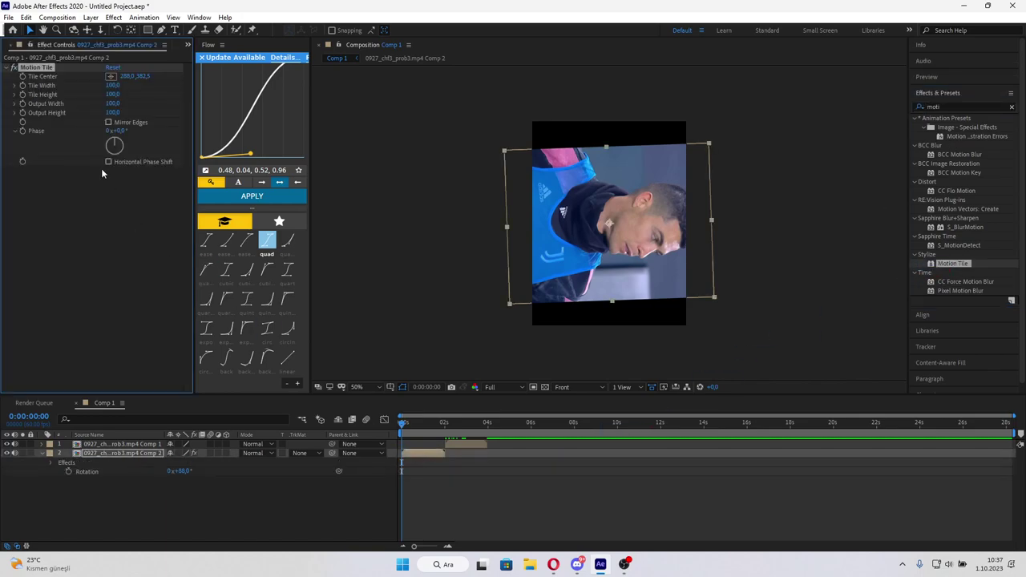
click(112, 112)
text(720)
key(Return)
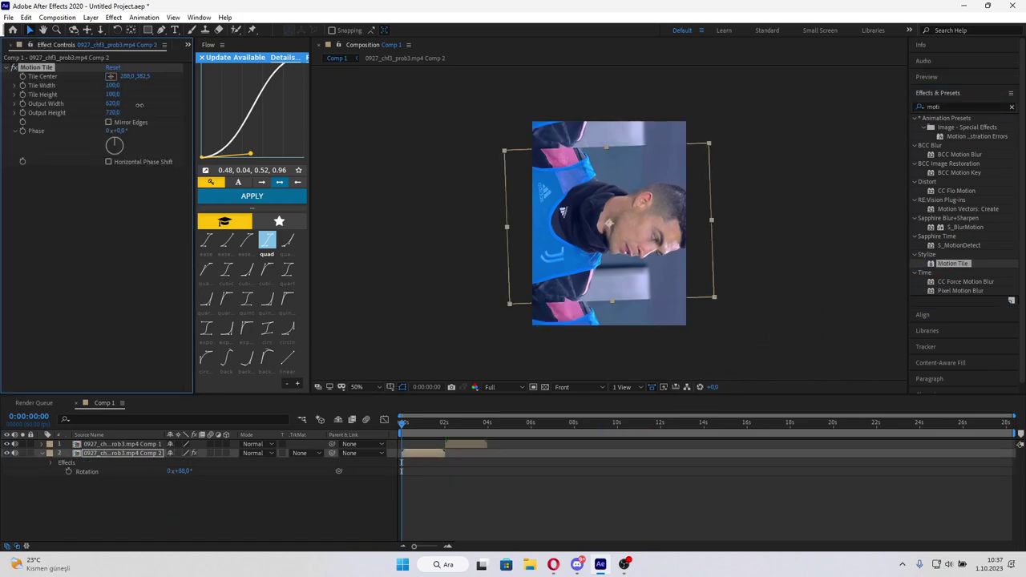
click(542, 574)
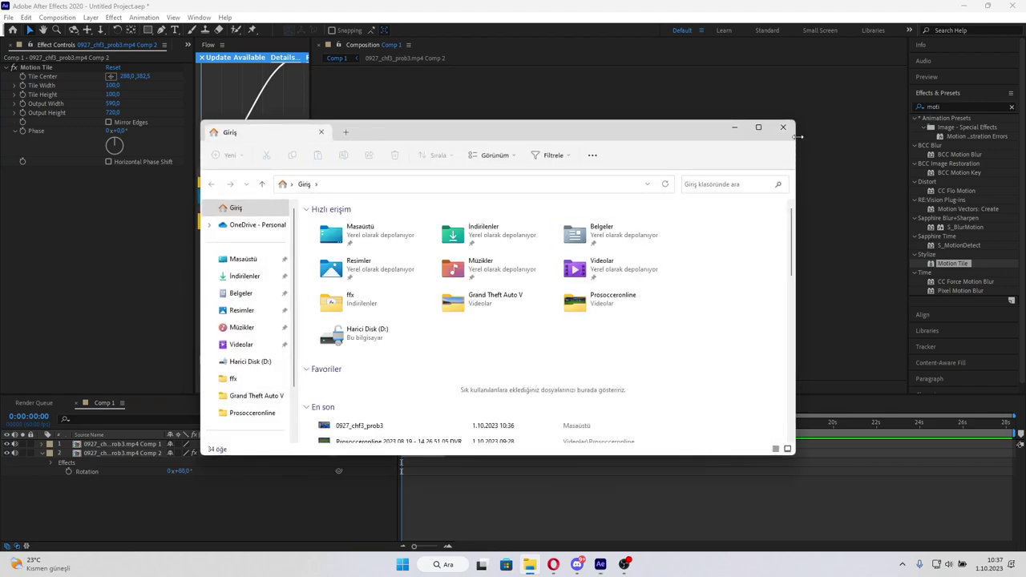
click(794, 132)
drag(182, 473, 306, 244)
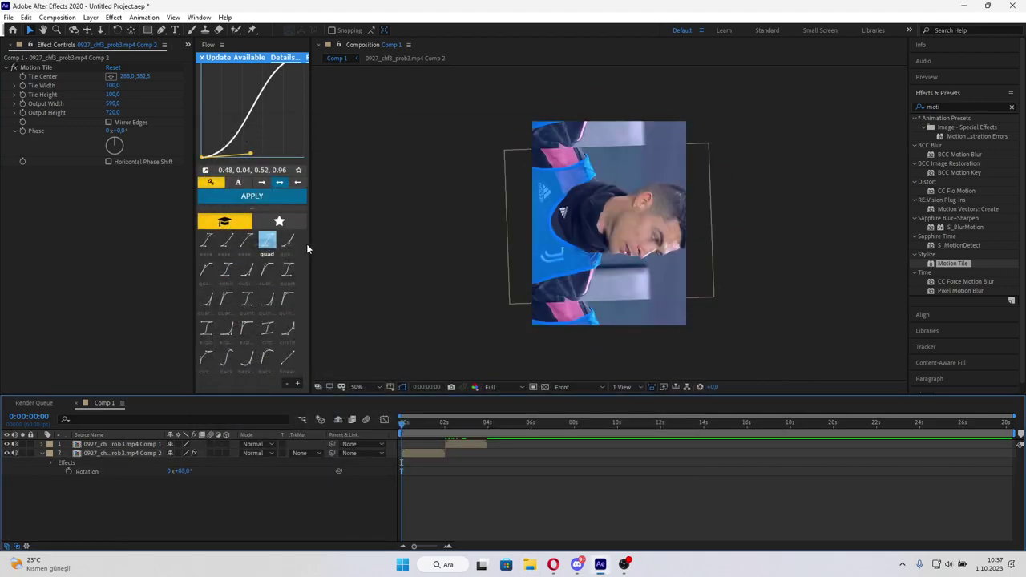
key(Delete)
click(279, 182)
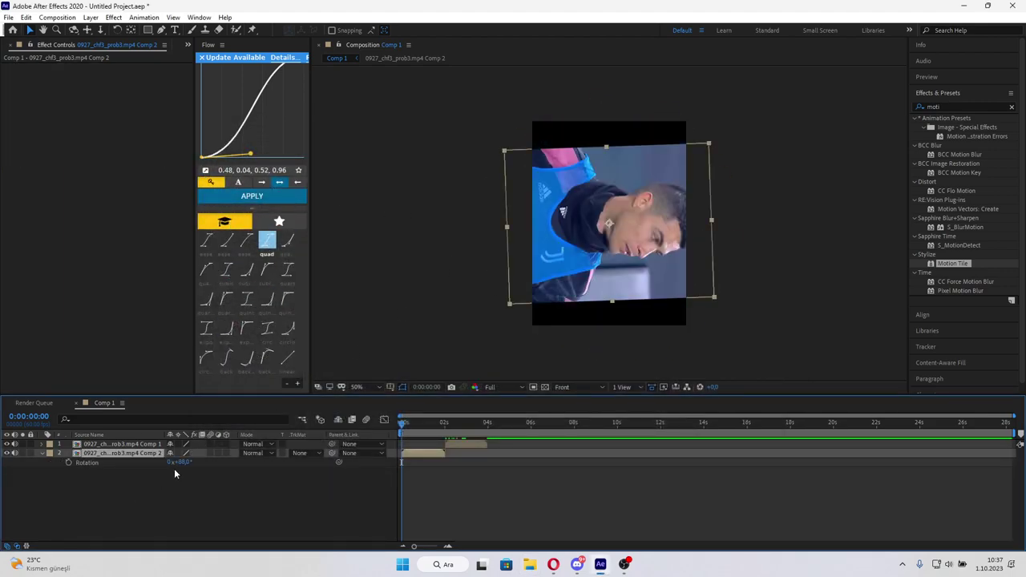
click(178, 462)
text(0)
key(Return)
click(999, 102)
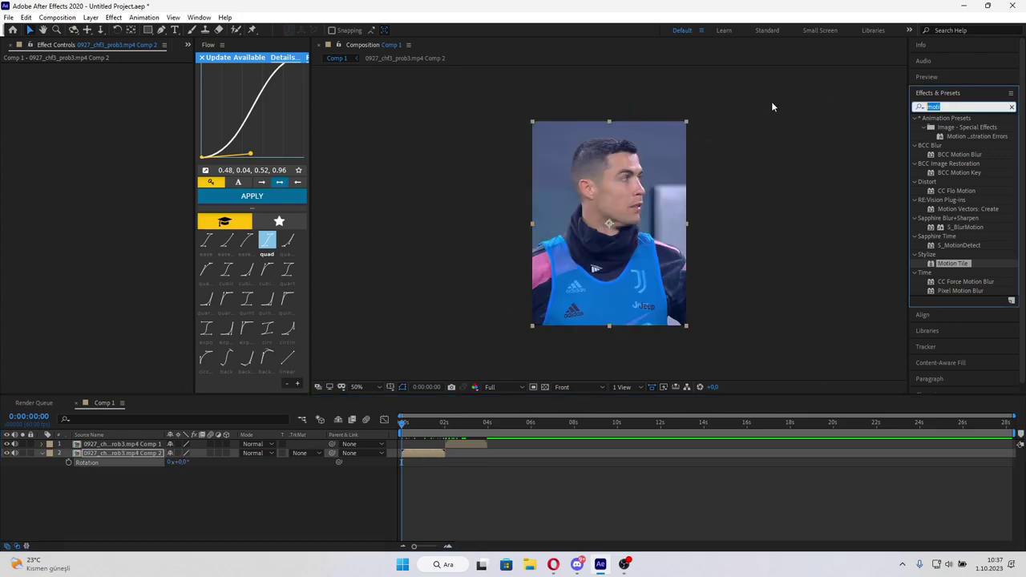
text(s_blur)
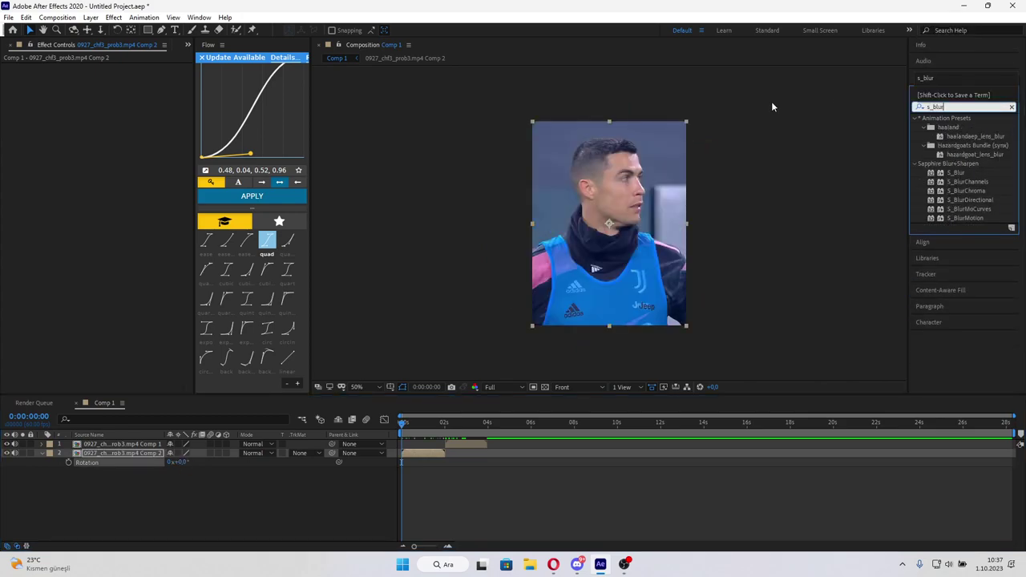
Apply S_BlurMoCurves to Comp 2 and keyframe Shift X from 0 to 590 across the cut.
mouse_move(977, 210)
mouse_down()
mouse_move(418, 452)
mouse_move(441, 452)
mouse_move(437, 429)
mouse_up()
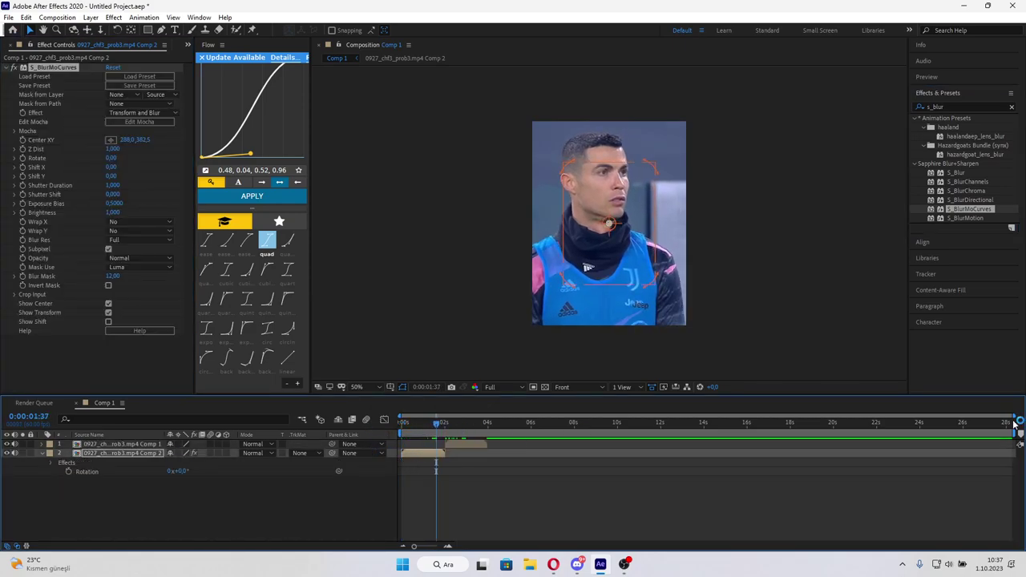
drag(1014, 416, 646, 416)
drag(513, 425, 492, 425)
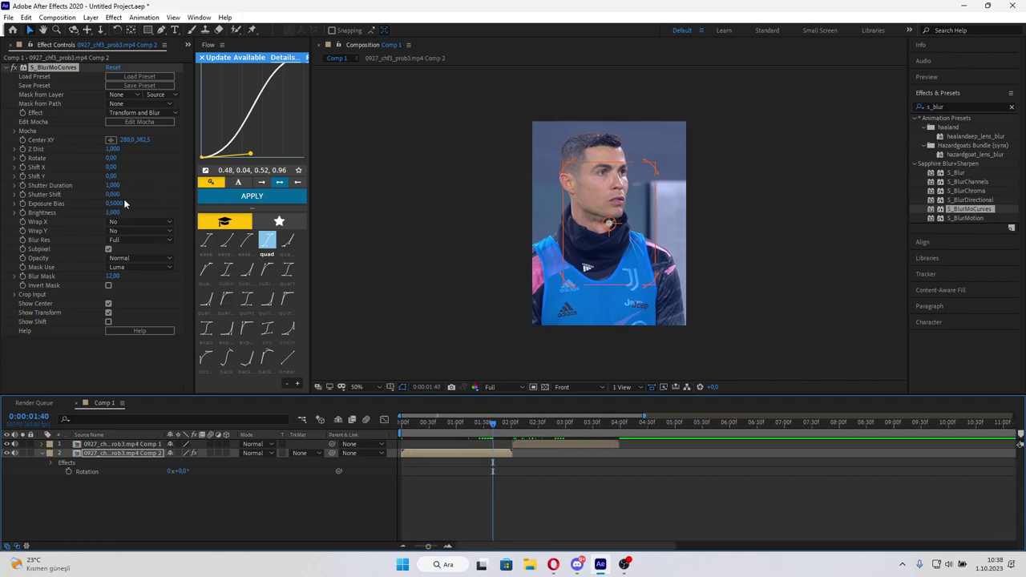
drag(110, 167, 103, 176)
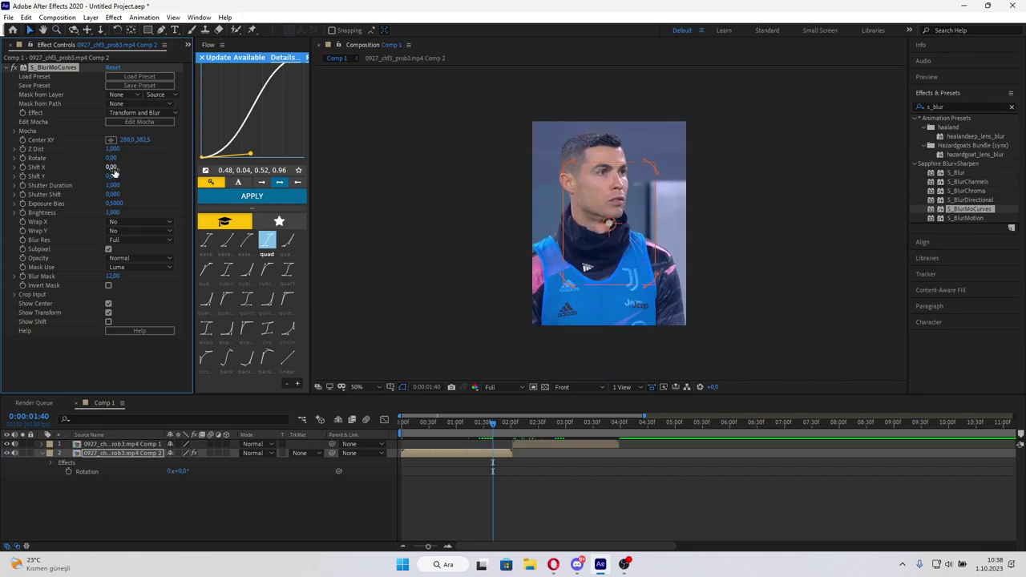
mouse_move(112, 167)
mouse_down()
mouse_move(122, 167)
mouse_move(53, 173)
mouse_up()
click(510, 423)
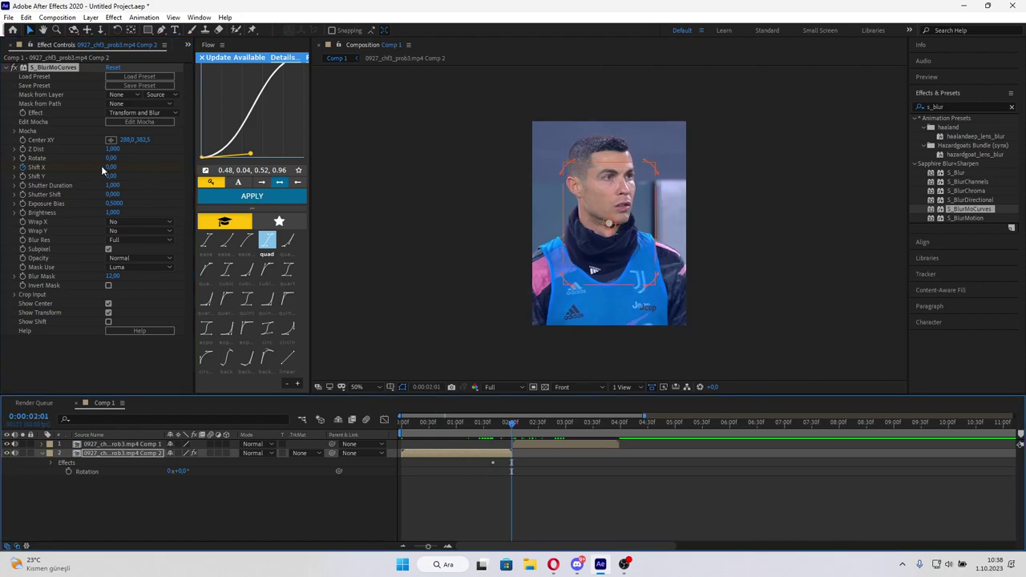
drag(111, 166, 143, 170)
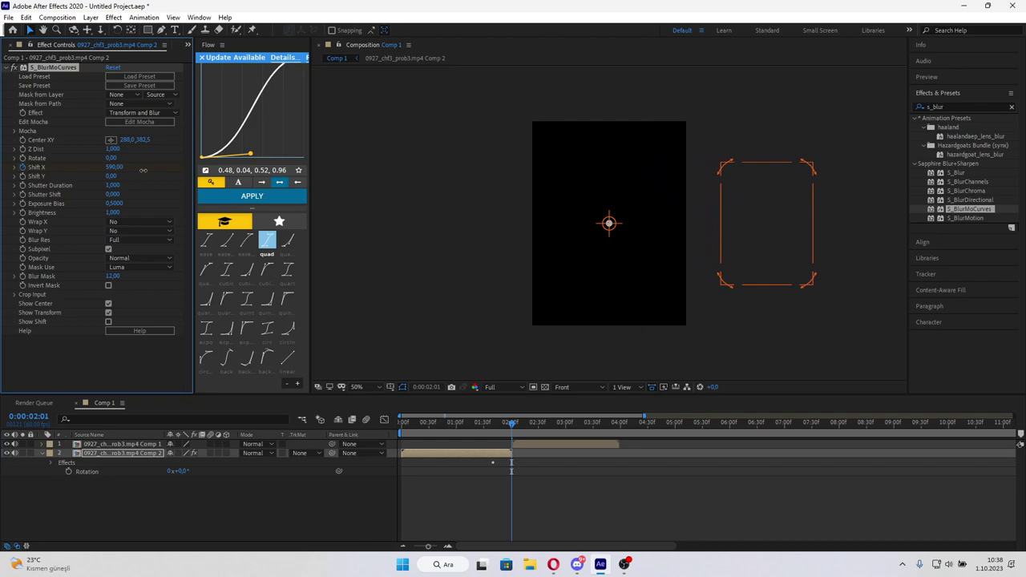
Set Wrap X and Wrap Y to Reflect, then preview the outgoing slide.
click(137, 221)
click(148, 256)
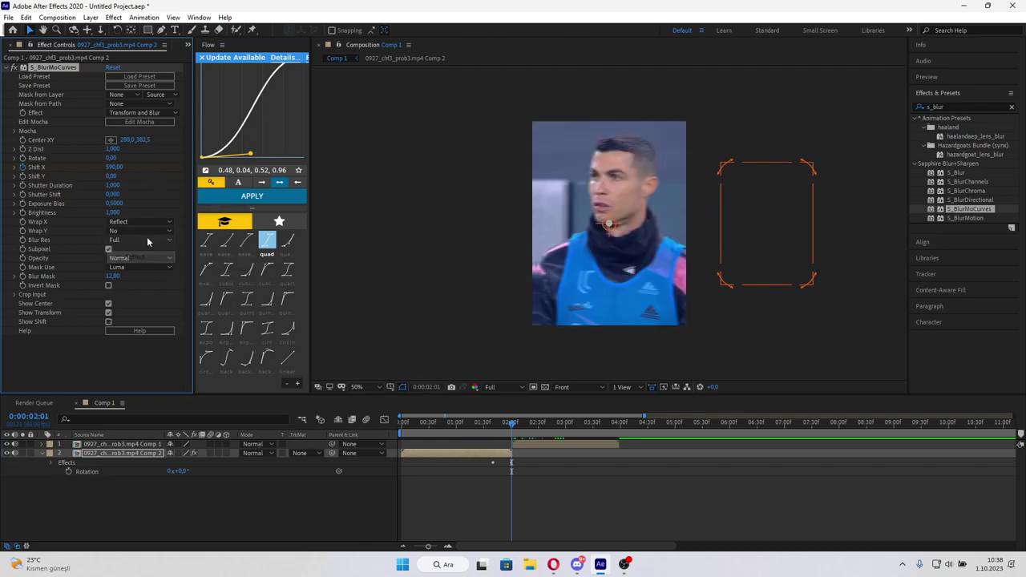
click(147, 231)
click(145, 267)
drag(485, 429, 495, 427)
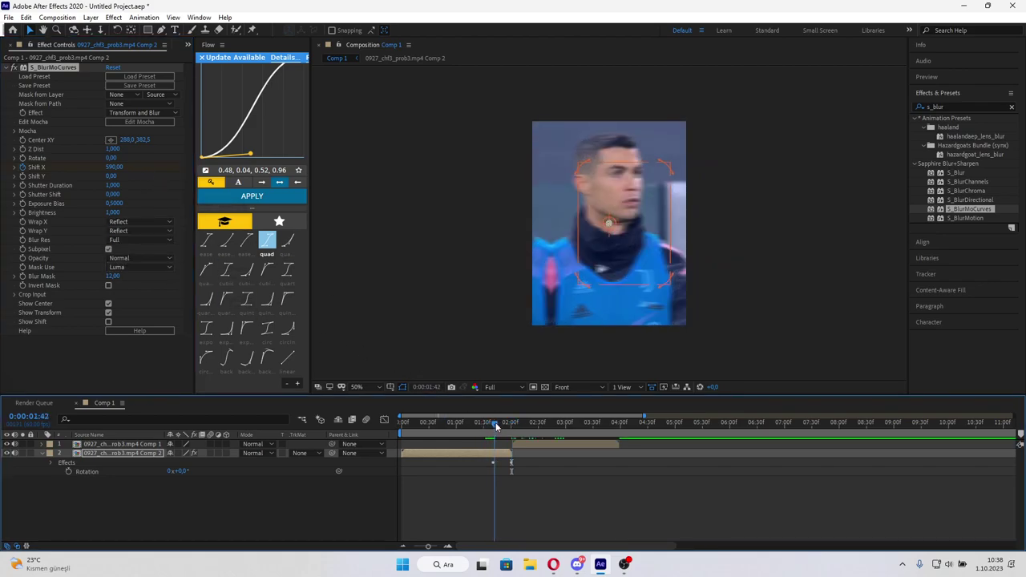
key(space)
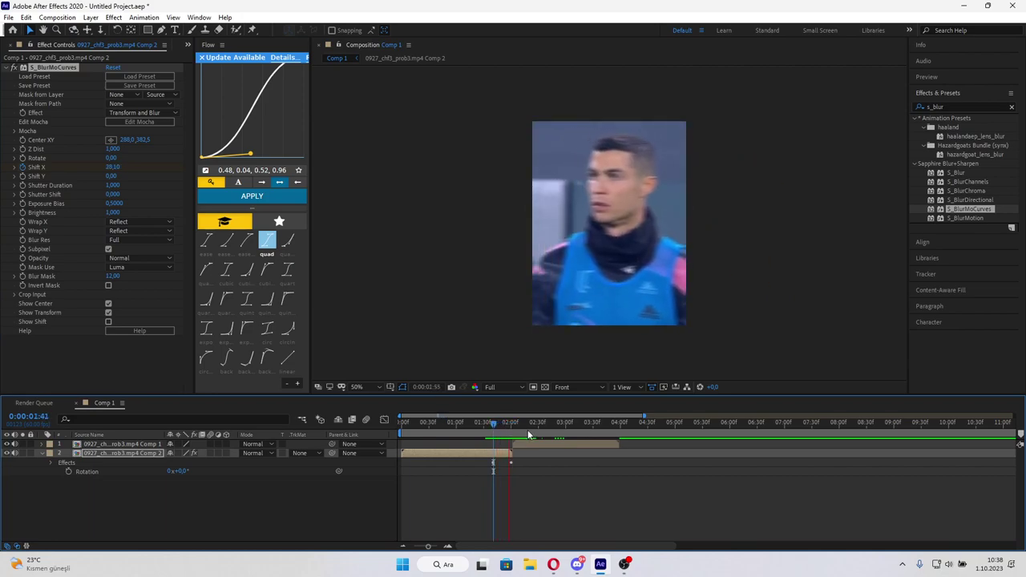
click(521, 443)
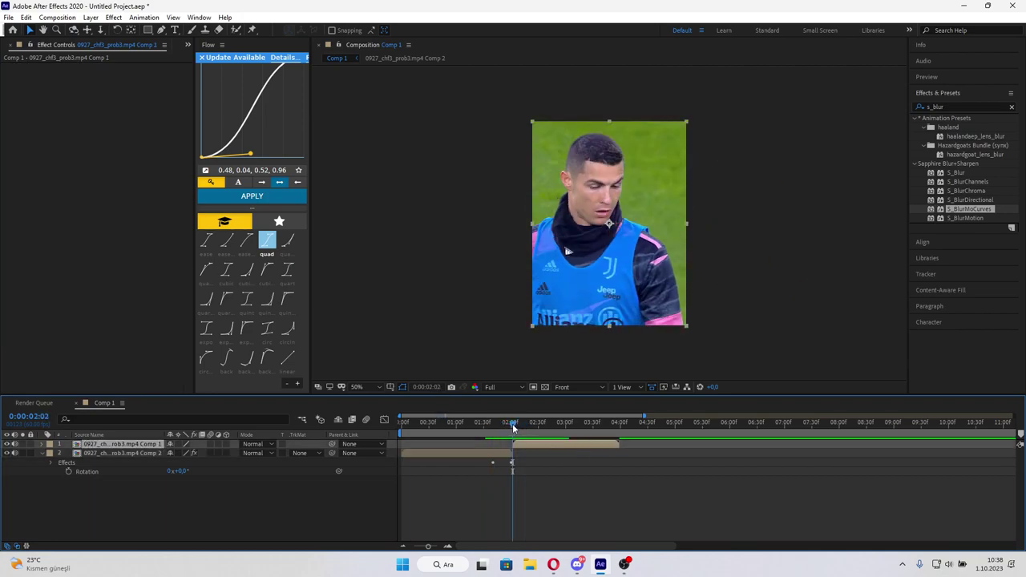
Apply S_BlurMoCurves to the Comp 1 layer with Wrap X and Wrap Y set to Reflect.
drag(970, 214, 541, 443)
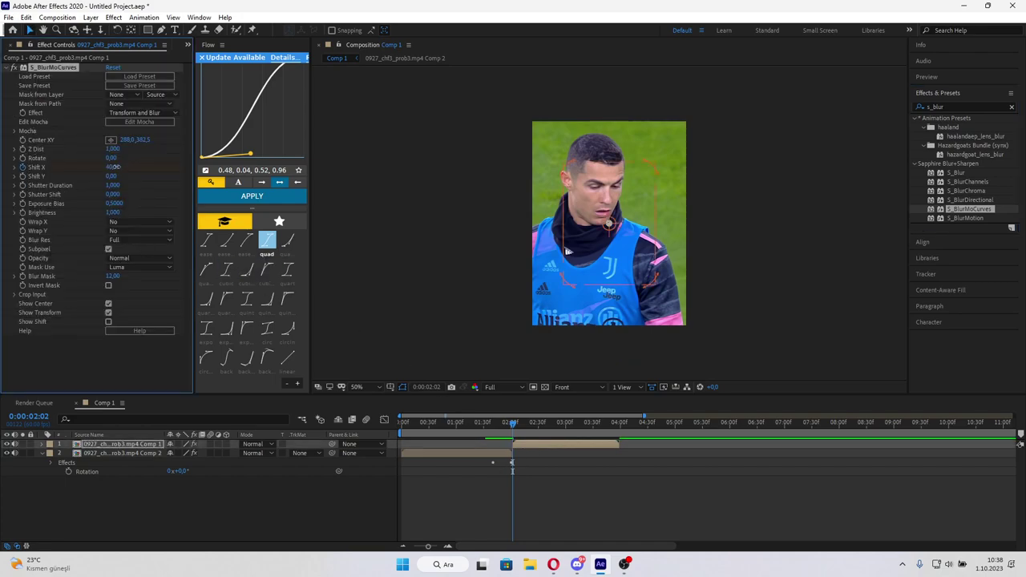
drag(116, 166, 128, 166)
key(ctrl+z)
click(136, 222)
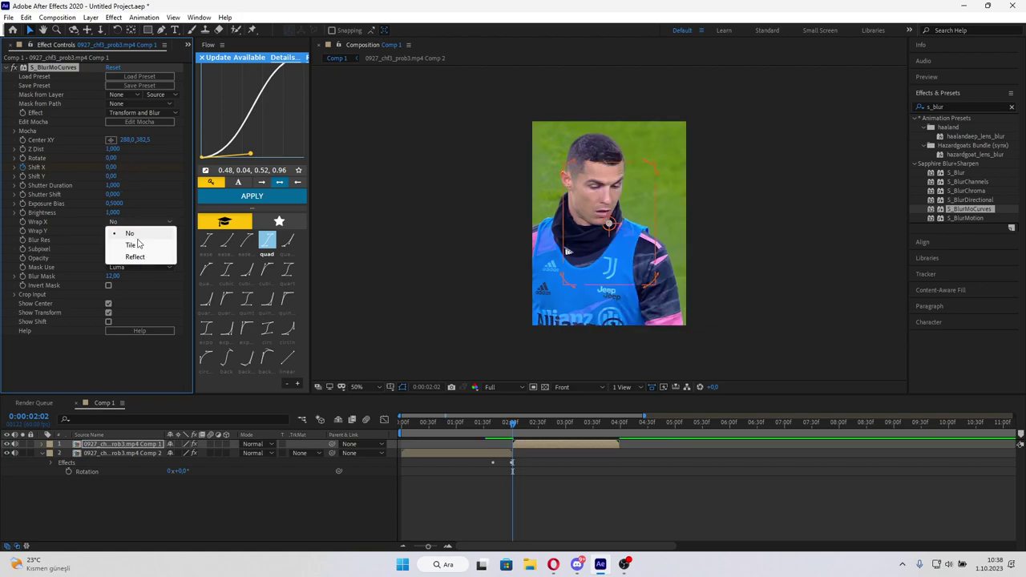
click(135, 257)
click(137, 231)
click(136, 266)
Keyframe Comp 1's Shift X at -590 at 2:02 and 0 where the slide ends.
click(112, 167)
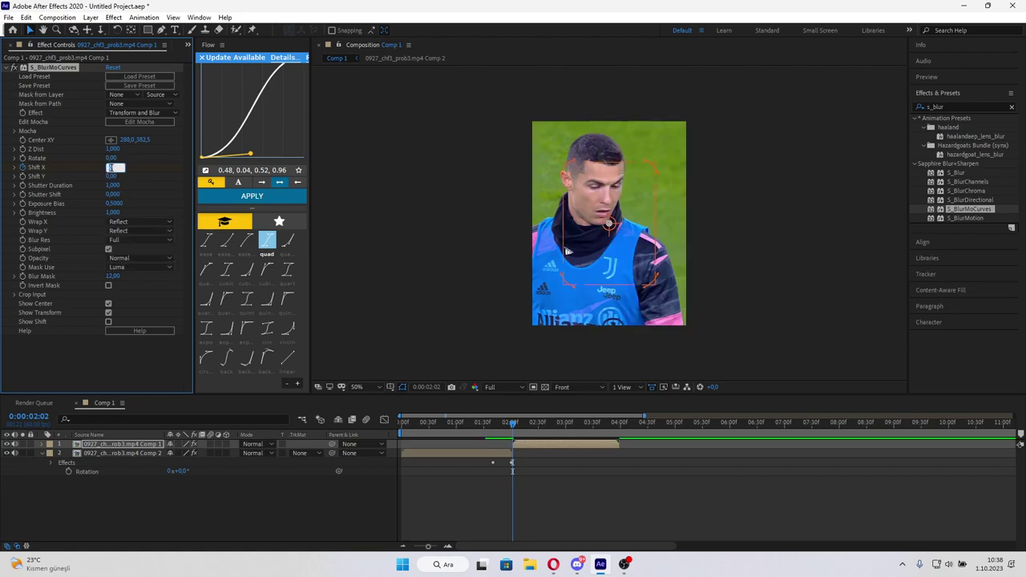
text(00)
key(Return)
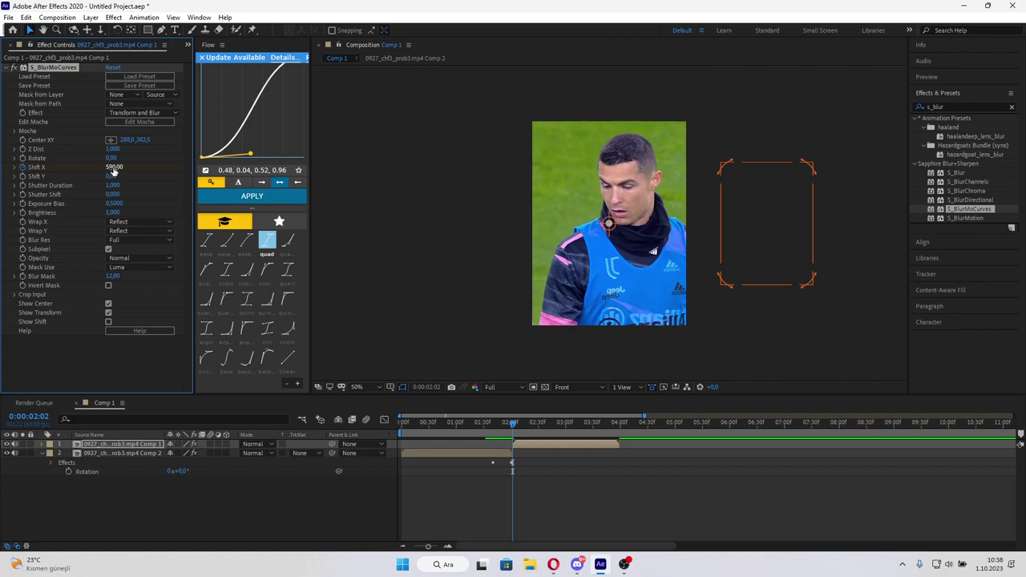
key(Return)
drag(495, 423, 528, 425)
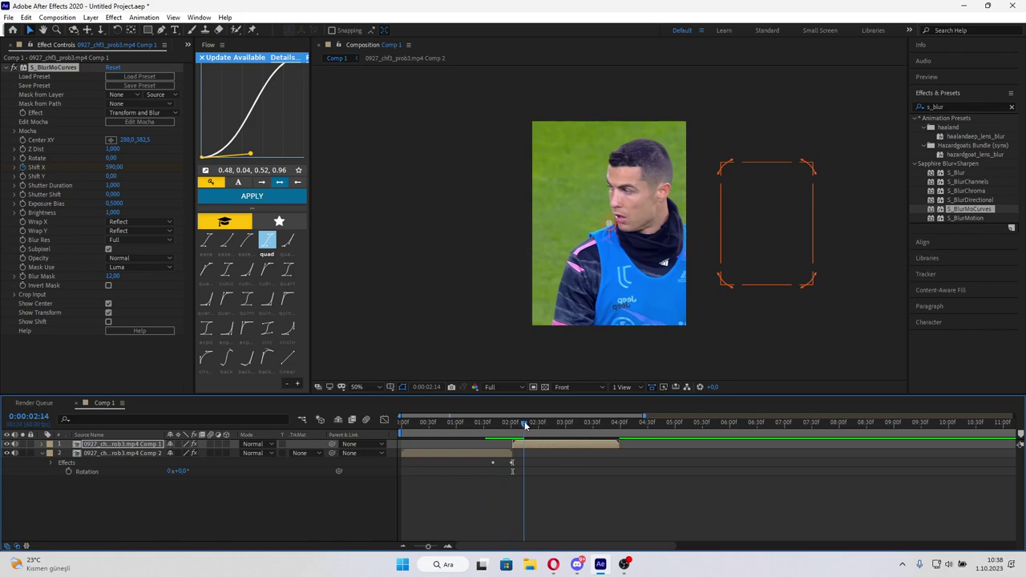
click(113, 167)
text(0)
key(Return)
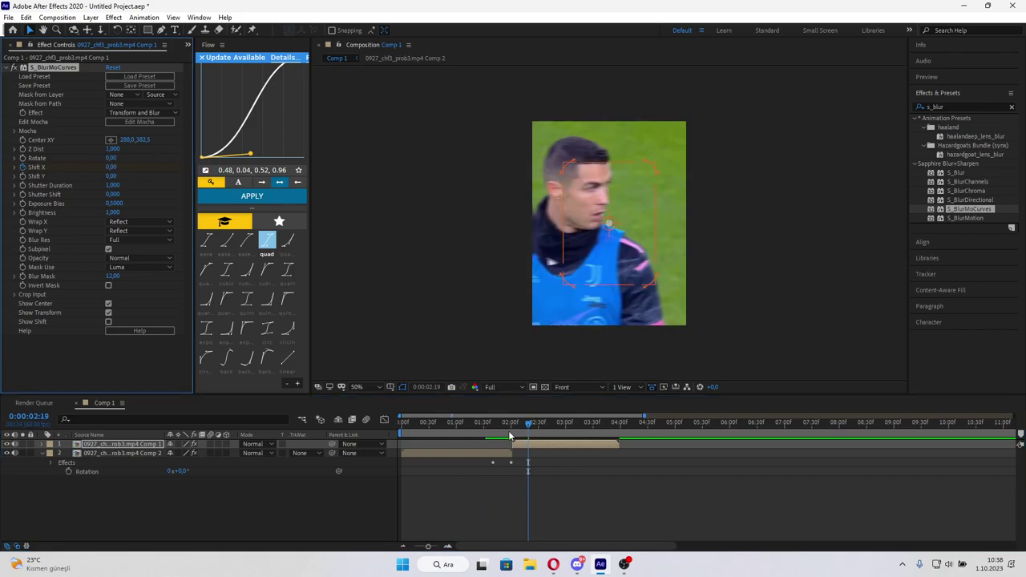
drag(510, 434, 513, 431)
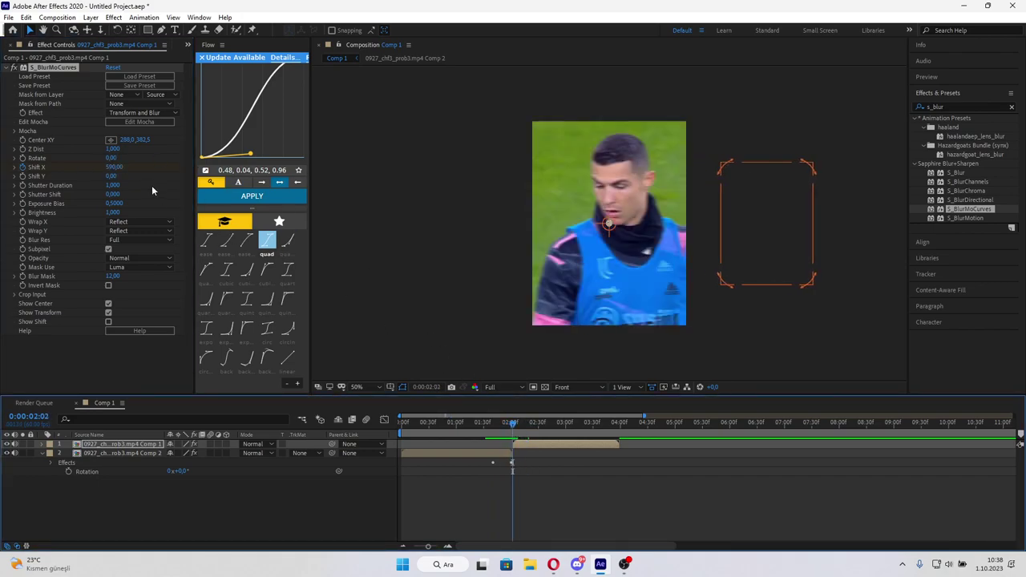
click(114, 167)
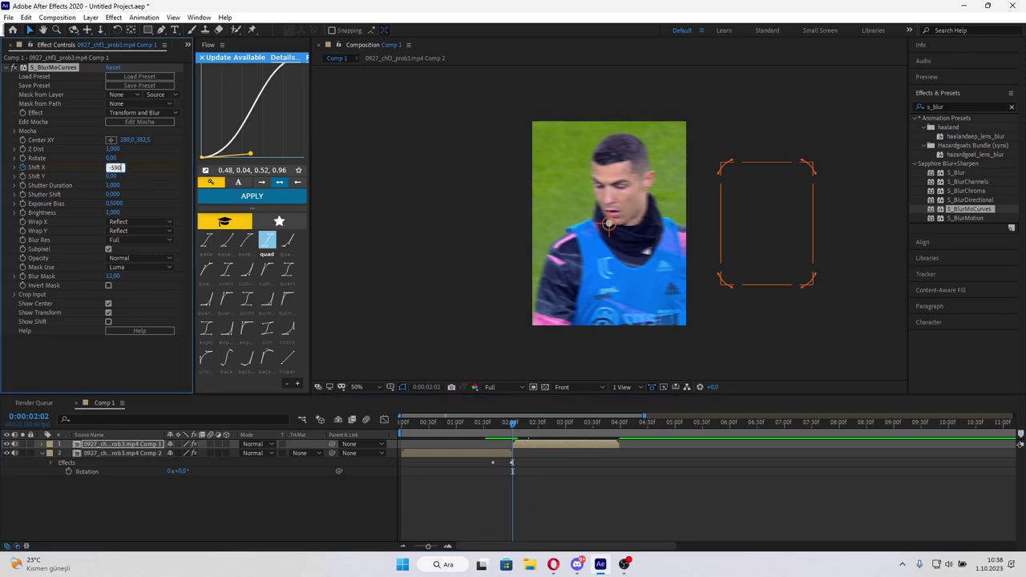
key(Return)
Scrub to check the slide, reveal both layers' Shift X keyframes, and select layer 2's pair.
mouse_move(495, 423)
mouse_down()
mouse_move(538, 425)
mouse_move(511, 427)
mouse_up()
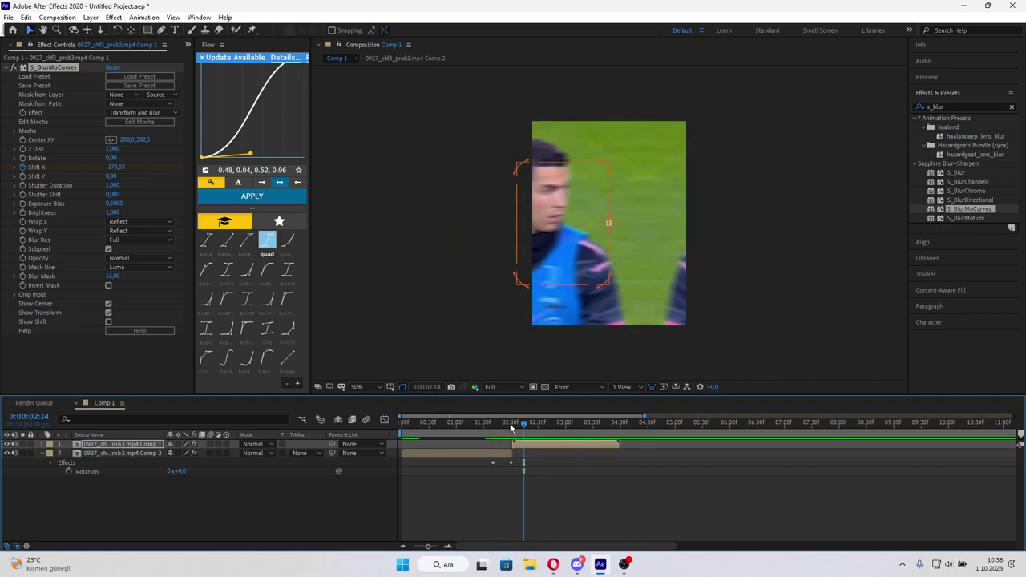
key(Page_Down)
key(u)
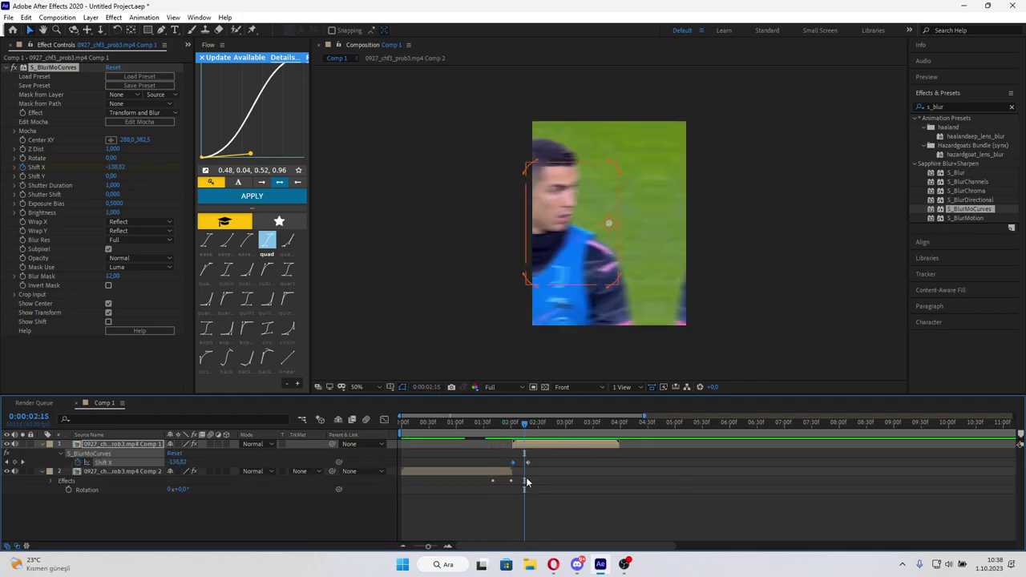
click(504, 477)
key(u)
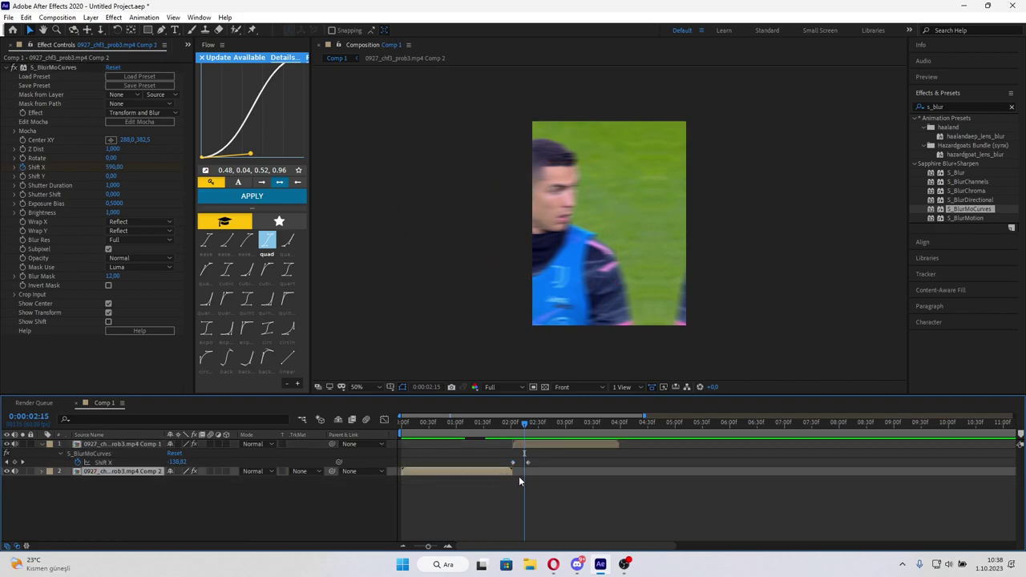
key(u)
drag(519, 479, 485, 493)
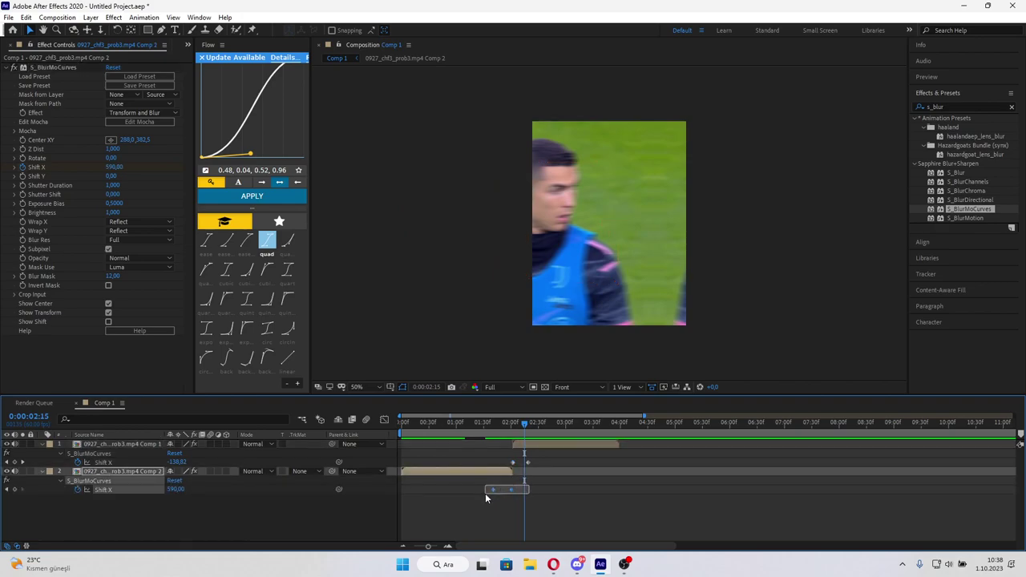
Apply a cubic Flow curve to layer 2's Shift X and easeOut to layer 1's.
click(246, 270)
click(267, 198)
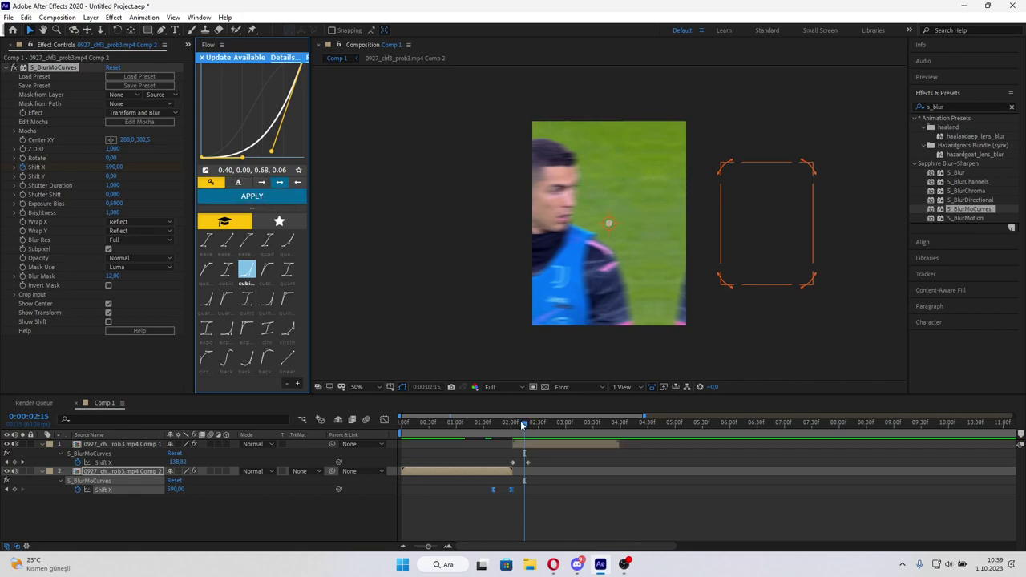
drag(522, 425, 526, 423)
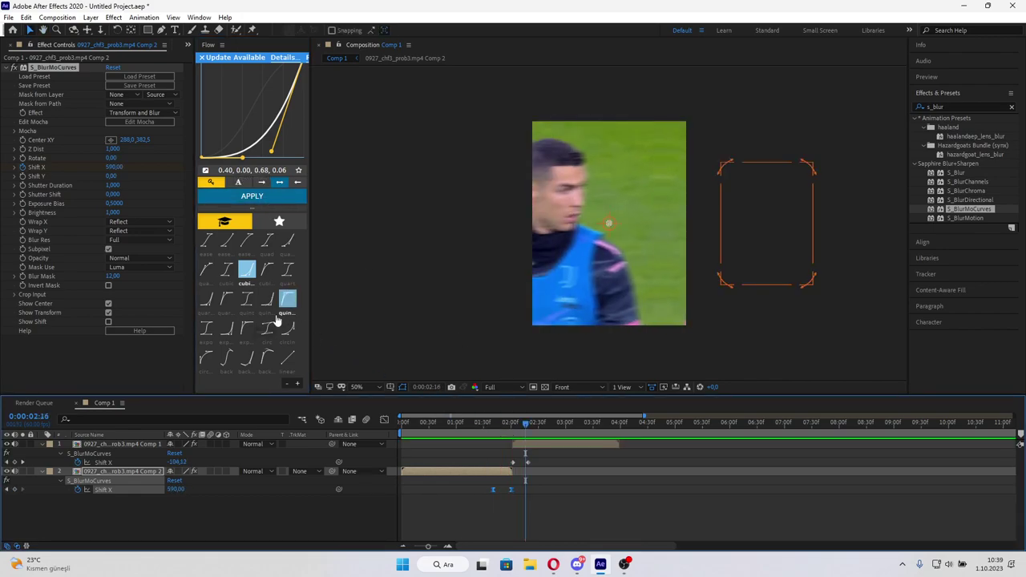
click(561, 461)
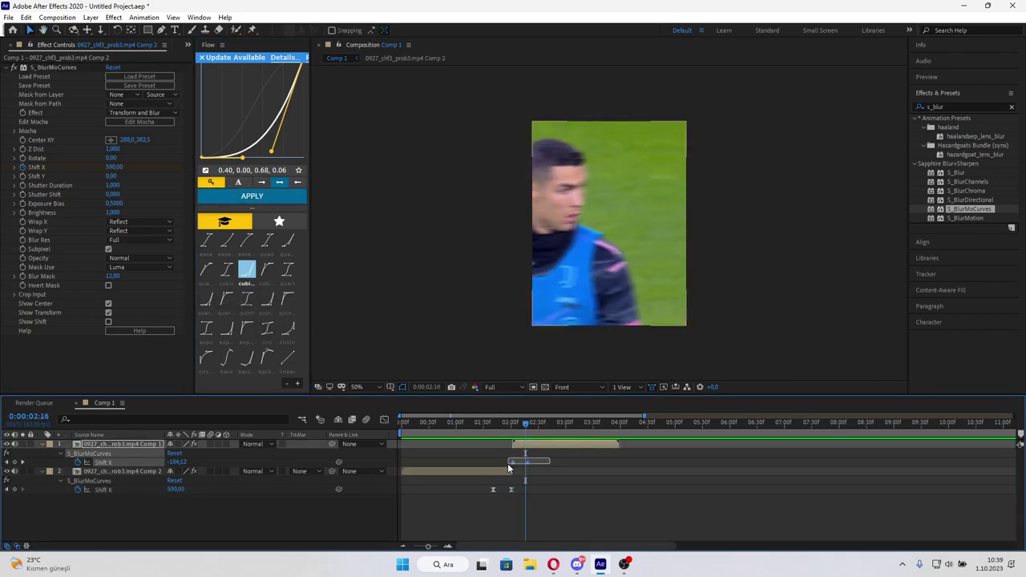
click(248, 241)
click(262, 197)
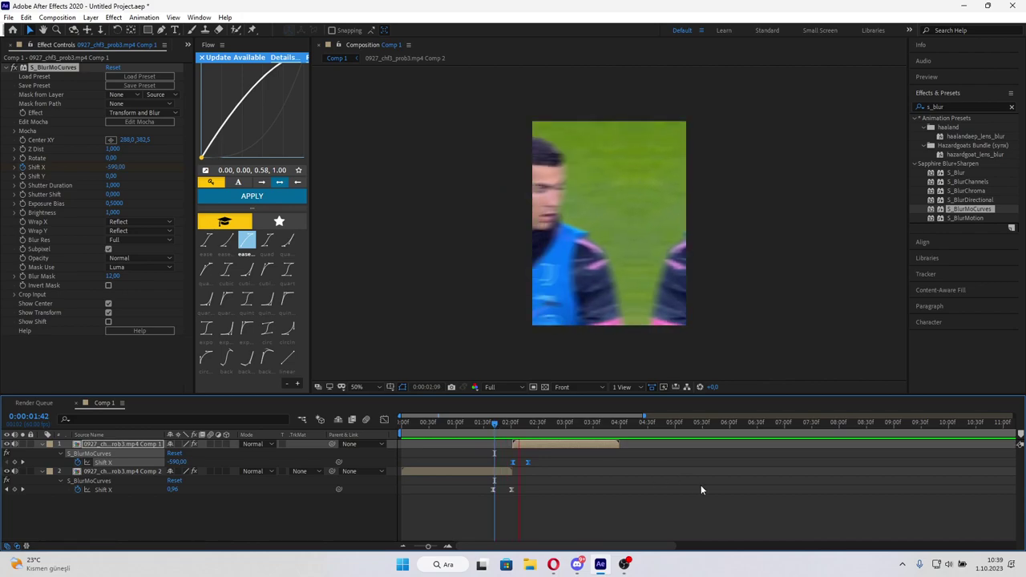
Replace them with expoIn on layer 2's and expoOut on layer 1's Shift X keyframes, then preview.
drag(565, 485, 491, 492)
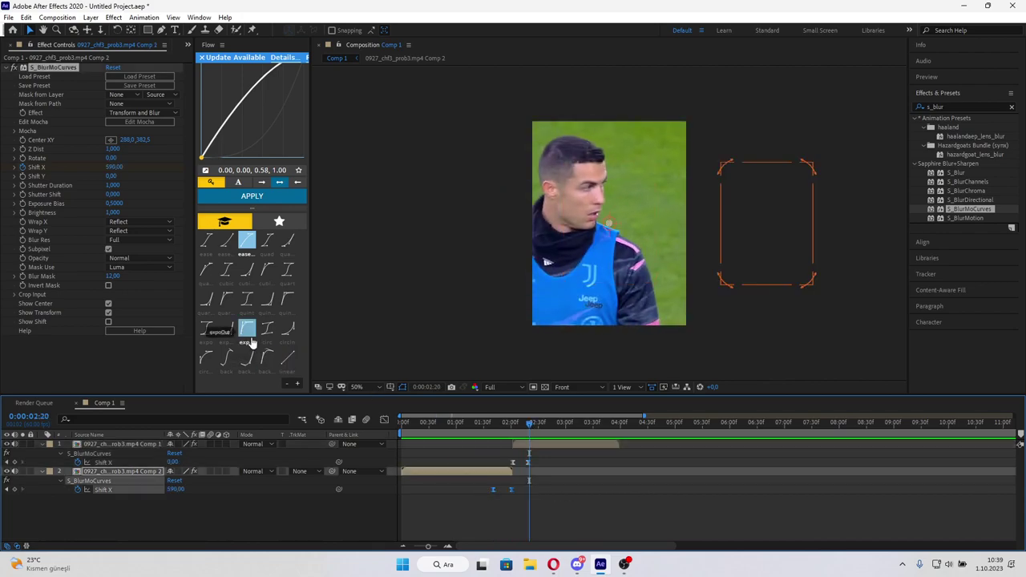
click(227, 328)
click(252, 195)
mouse_move(557, 456)
mouse_down()
mouse_move(501, 469)
mouse_move(519, 463)
mouse_move(502, 490)
mouse_up()
click(247, 328)
click(496, 422)
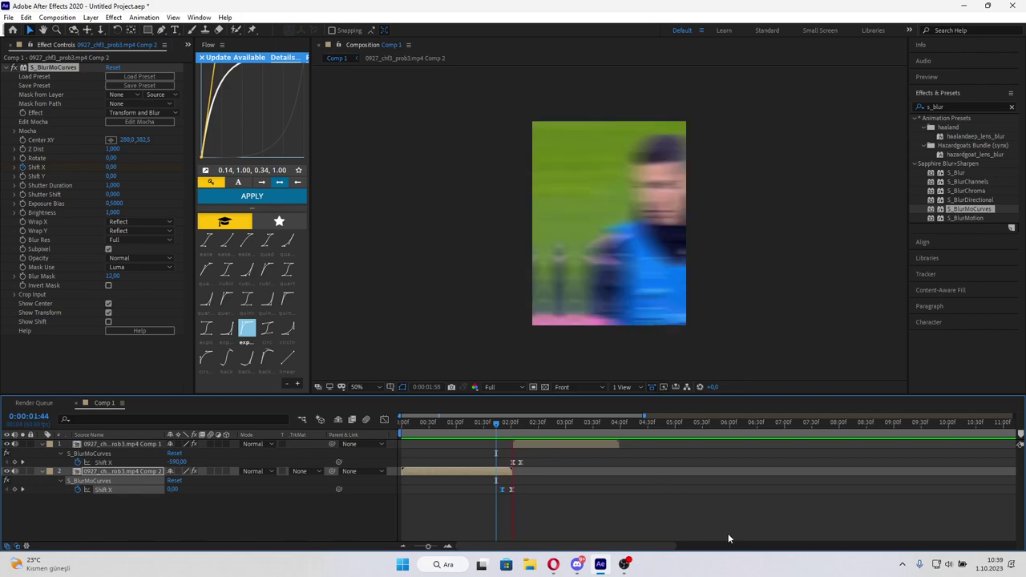
key(space)
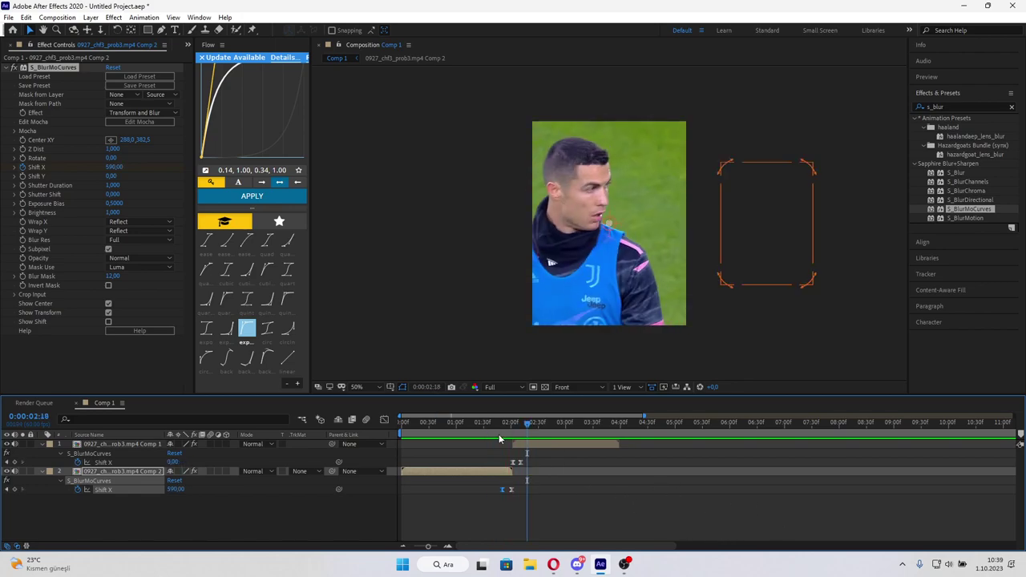
click(503, 423)
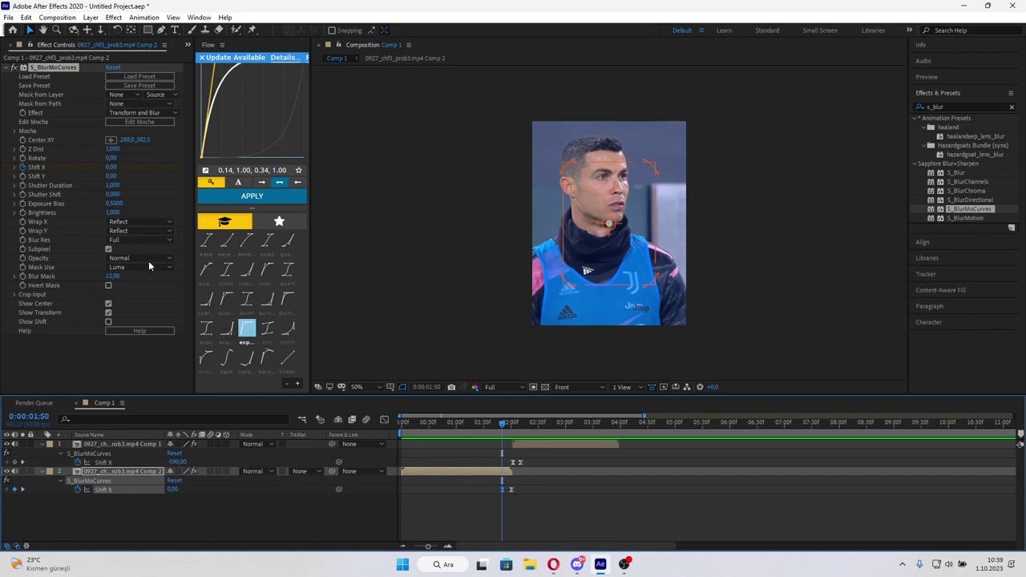
Select Comp 2's S_BlurMoCurves and scrub its Rotate at the frame where the clips meet.
click(527, 441)
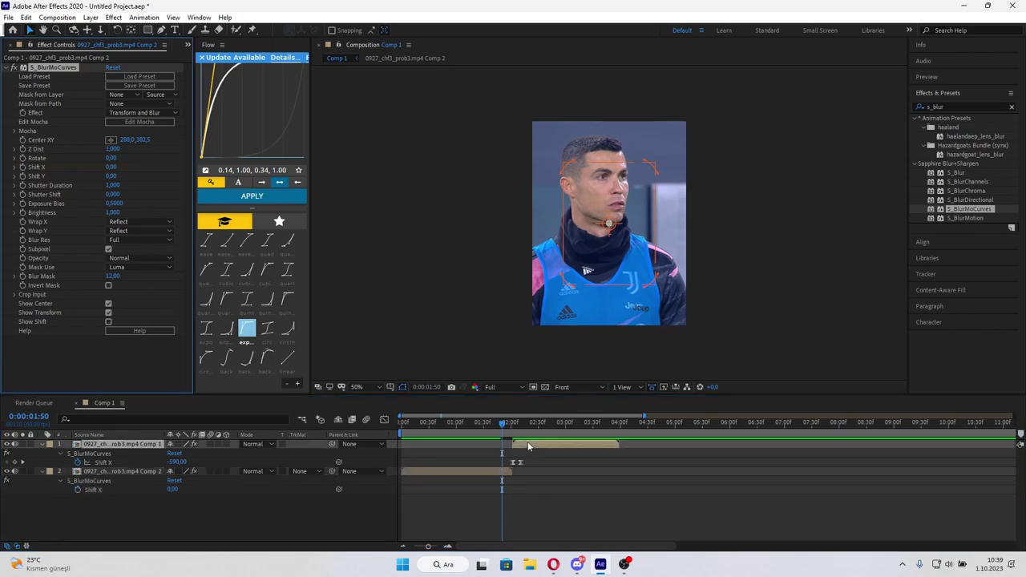
click(499, 471)
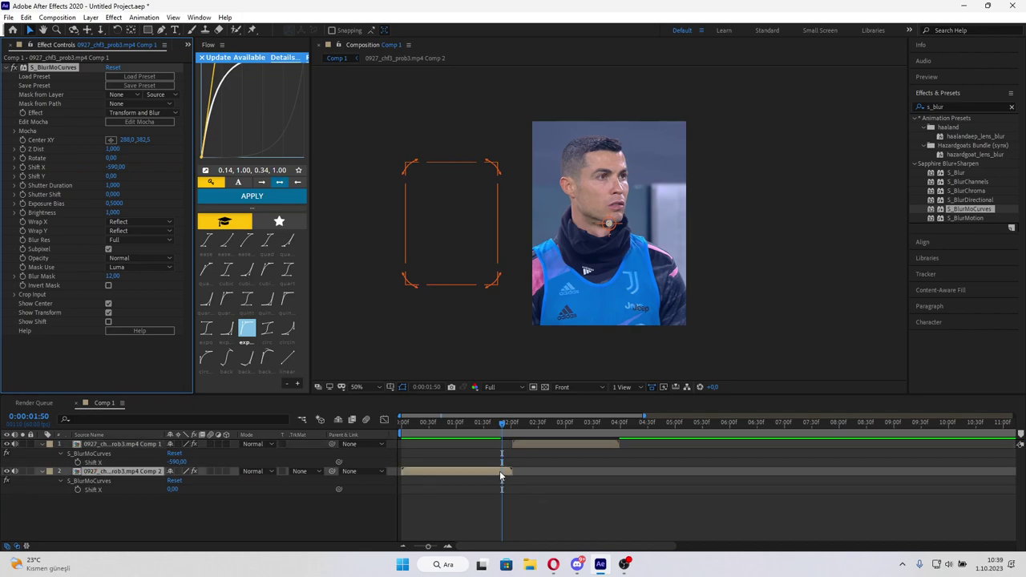
click(53, 66)
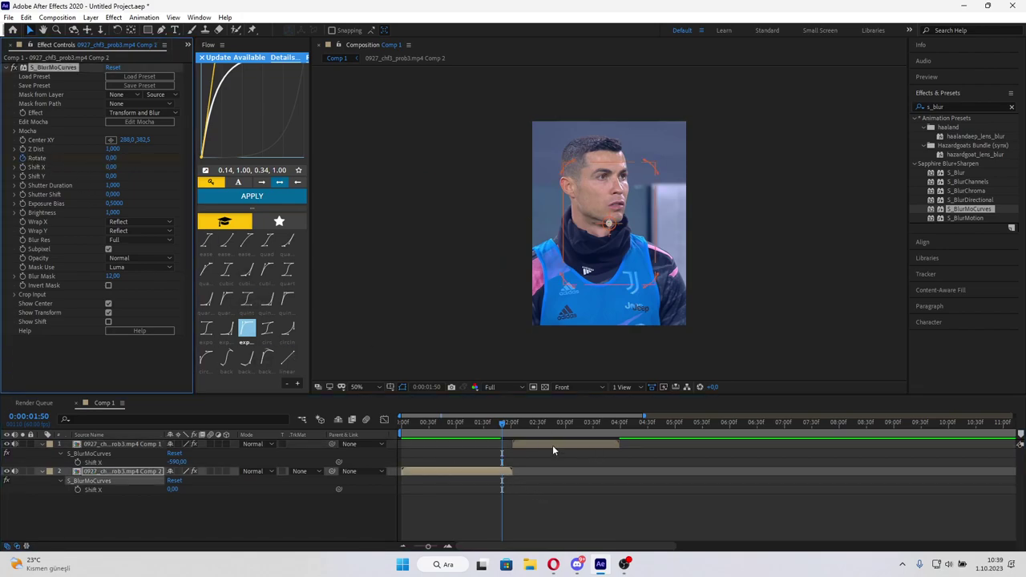
drag(504, 427, 511, 425)
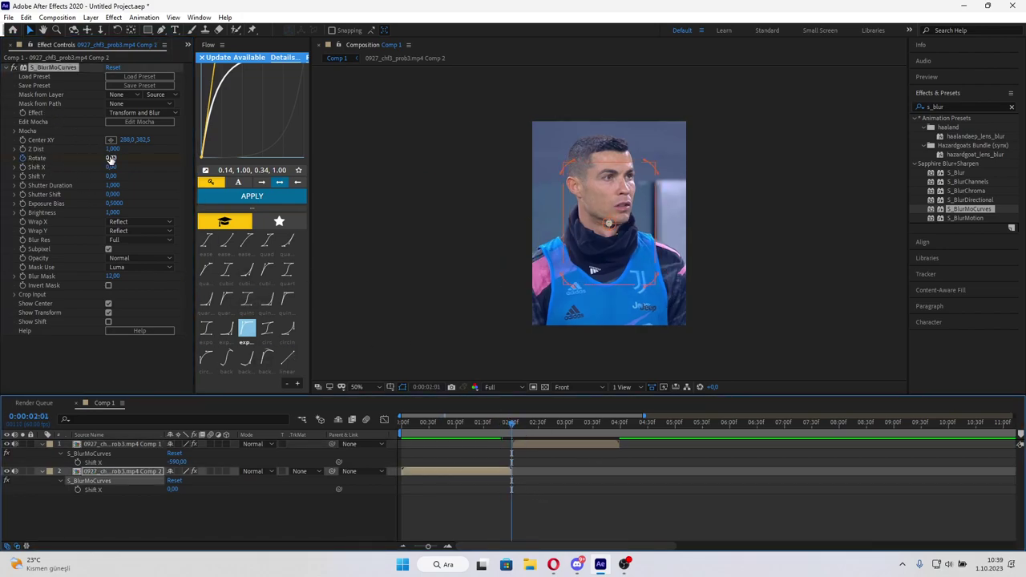
drag(110, 158, 296, 243)
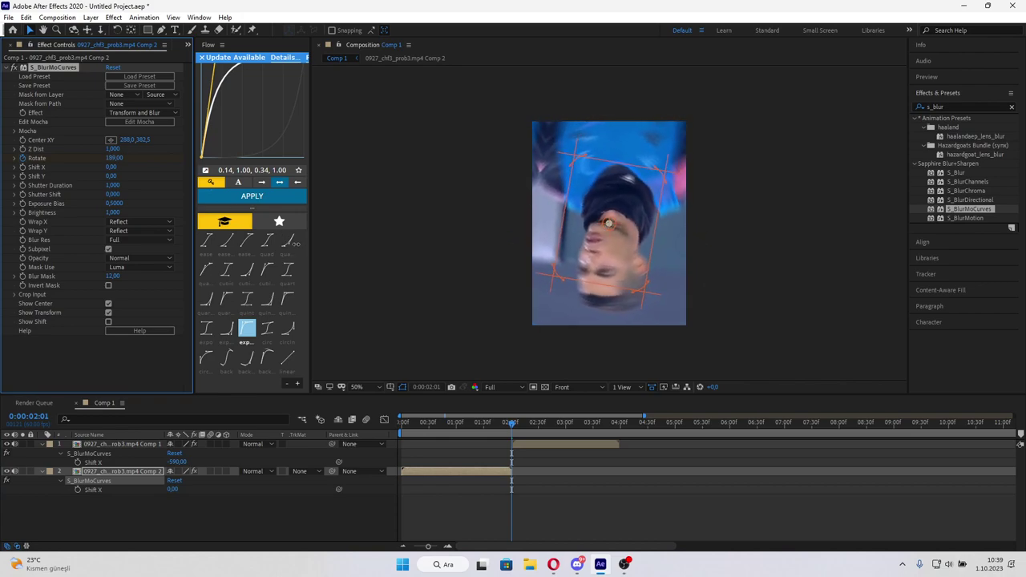
Type 90 into Rotate, undo it back to 0, then select Comp 1 at its in-point.
click(113, 158)
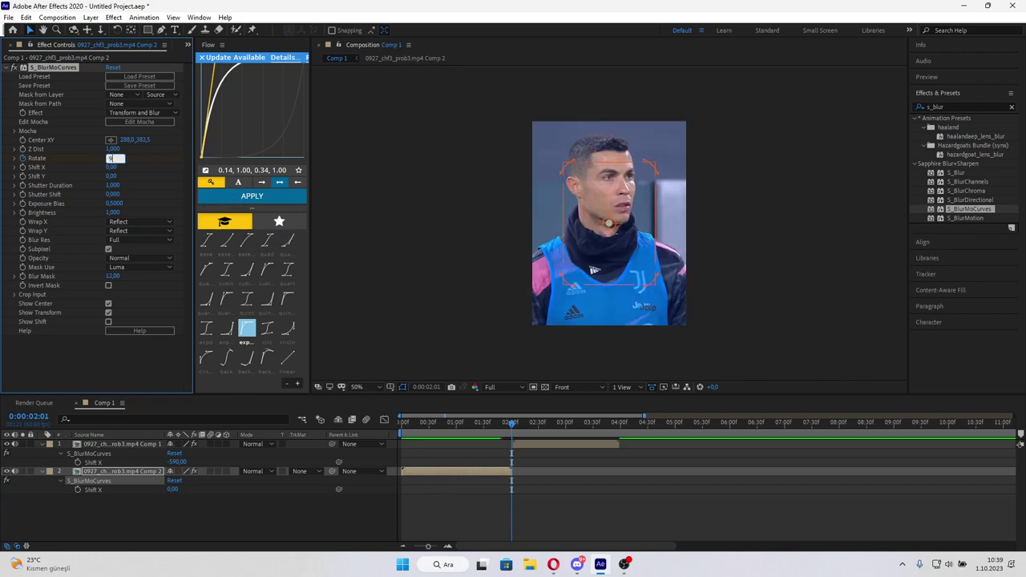
text(0,00)
key(Return)
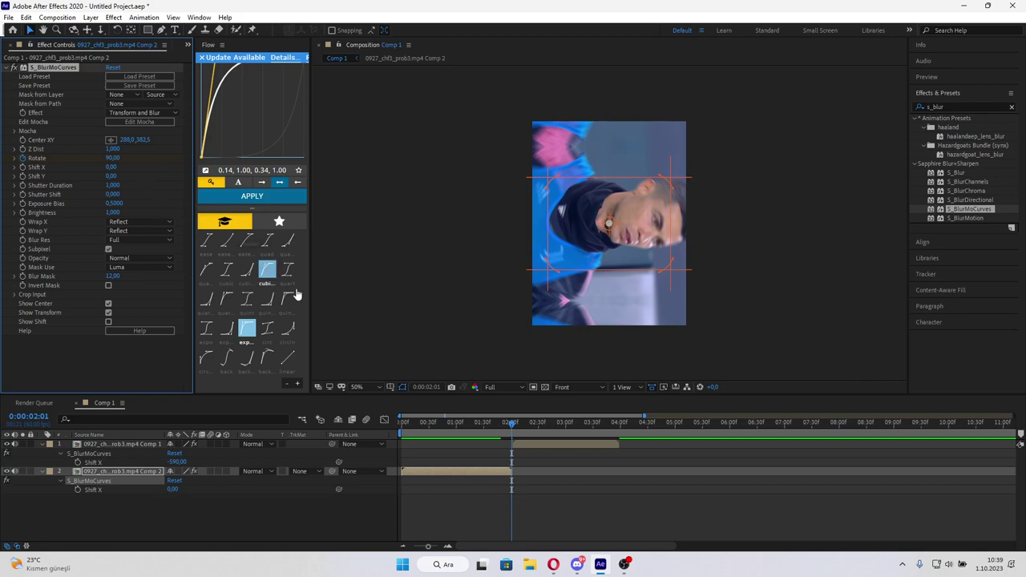
key(ctrl+z)
click(495, 423)
click(512, 423)
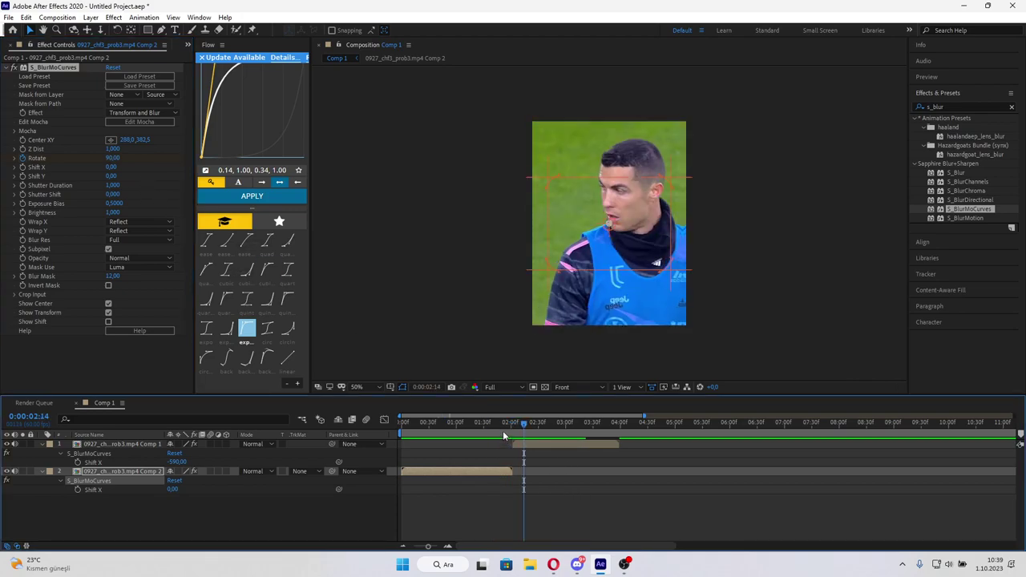
click(529, 443)
On Comp 1's S_BlurMoCurves, set Shift X to 0 and keyframe Rotate at -90 at 2:02.
click(42, 166)
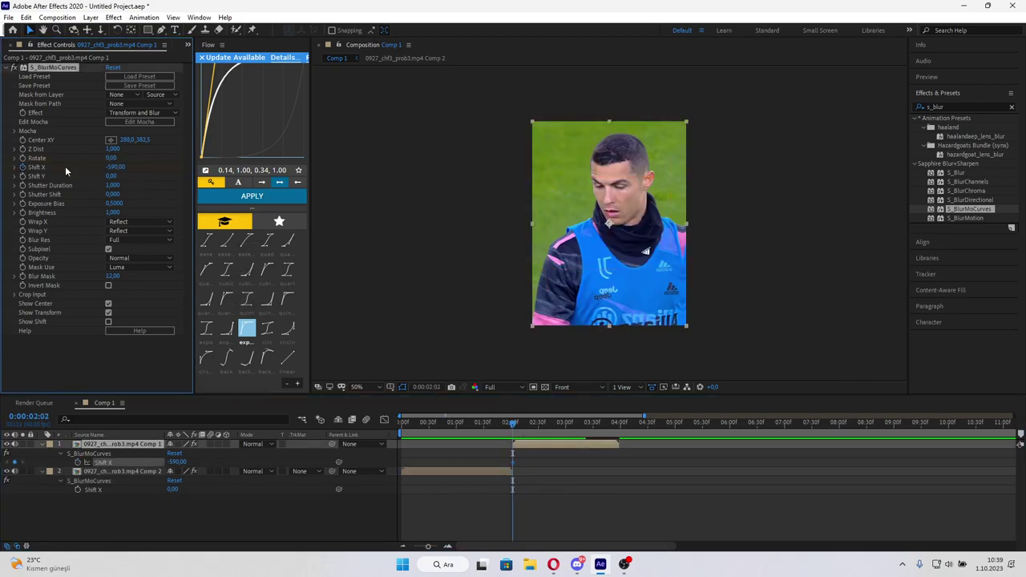
click(115, 167)
text(0)
key(Return)
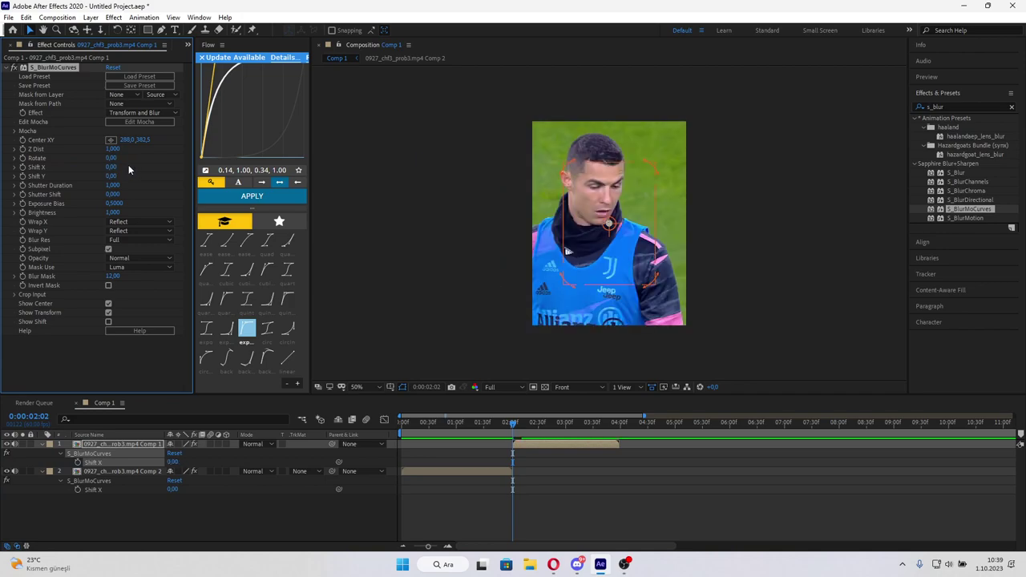
click(113, 158)
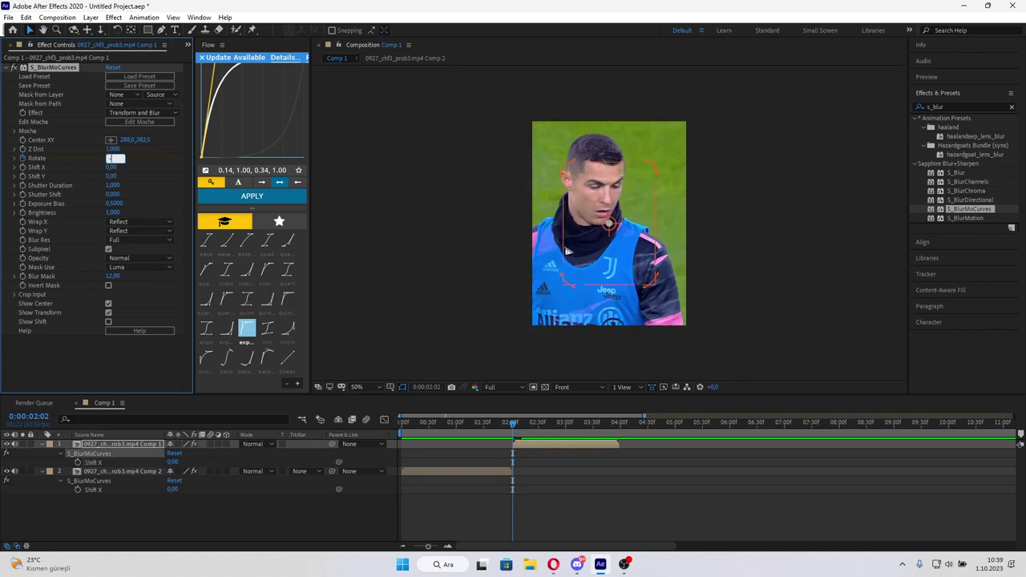
text(90)
key(Return)
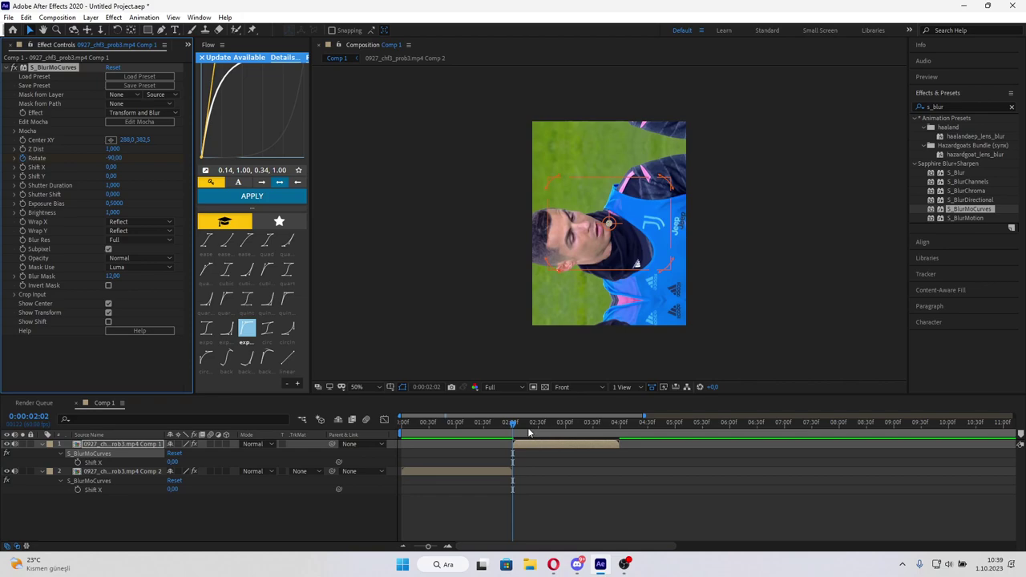
Keyframe Rotate at 0 at 0:00:02:11 and reveal both layers' Rotate keyframes.
click(522, 432)
mouse_move(113, 158)
mouse_down()
mouse_move(167, 159)
mouse_move(157, 160)
mouse_up()
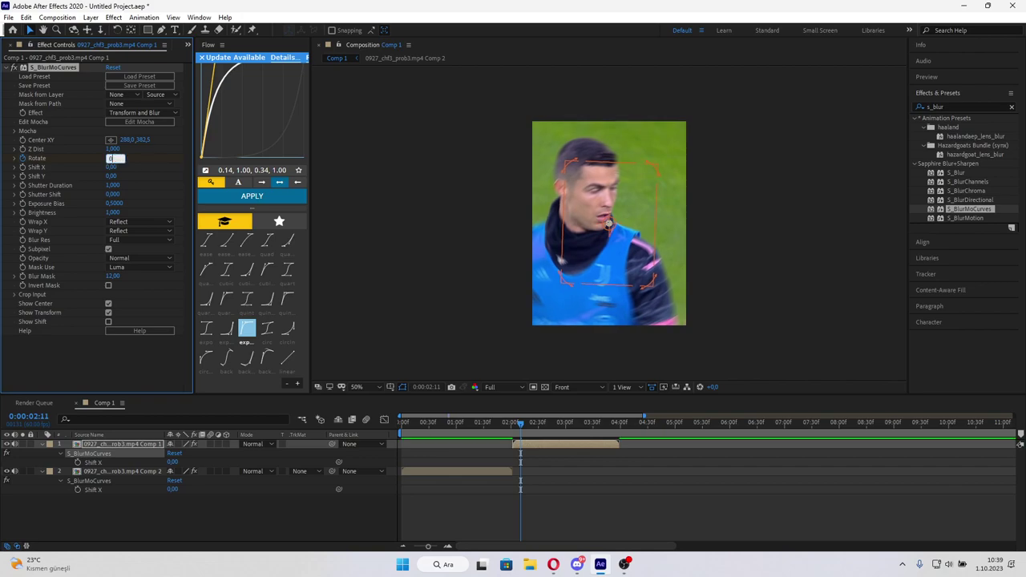
click(491, 434)
key(space)
key(space)
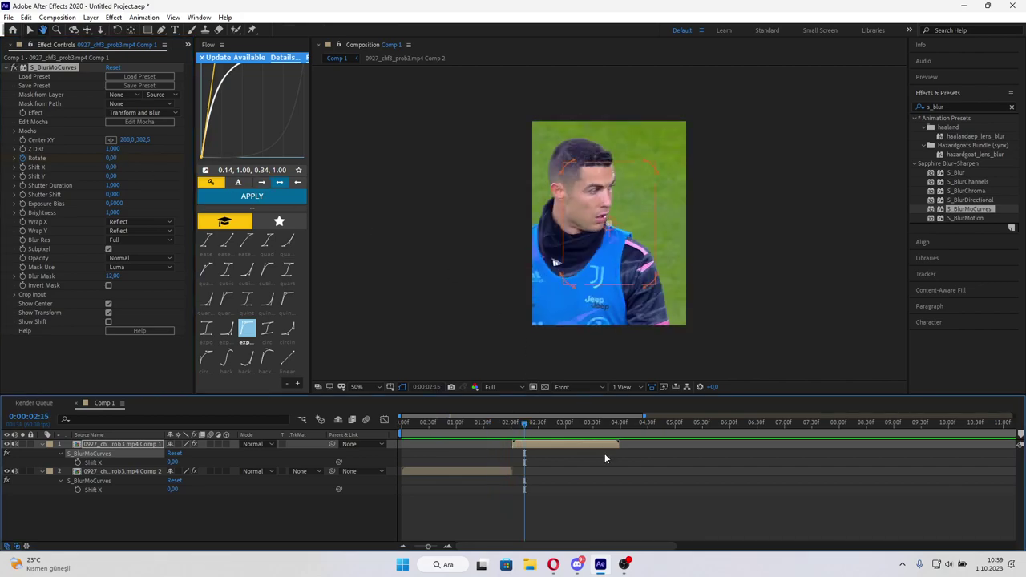
click(491, 473)
key(ctrl+v)
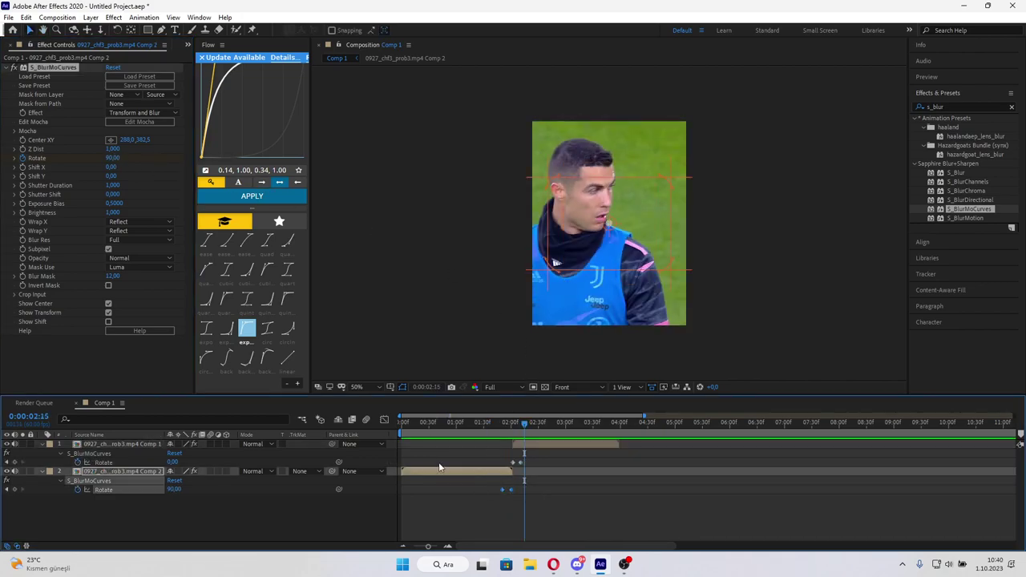
Apply an exponential Flow ease to the outgoing clip's Rotate keyframes and preview the spin.
click(227, 328)
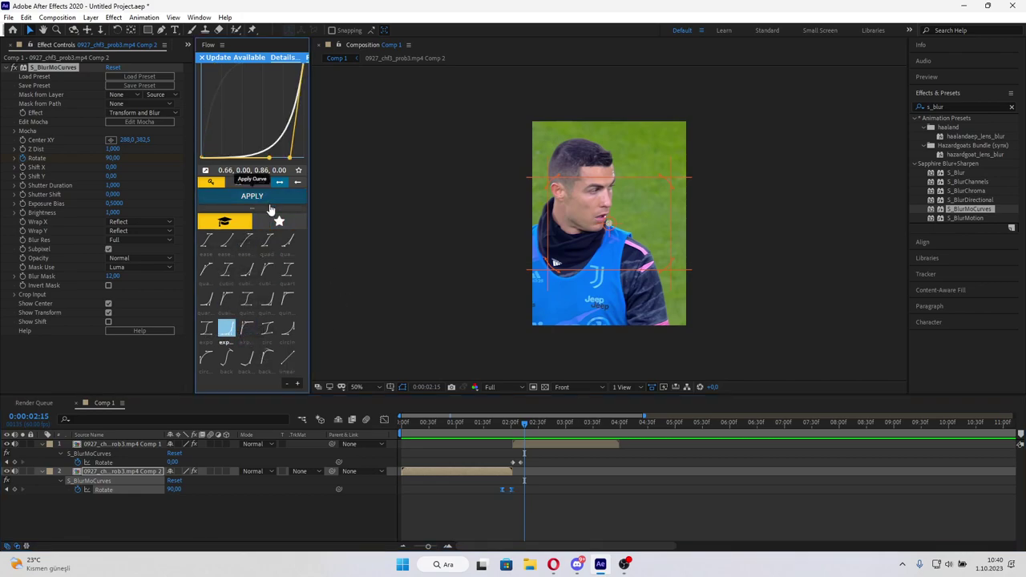
click(252, 196)
click(547, 464)
drag(492, 456, 528, 468)
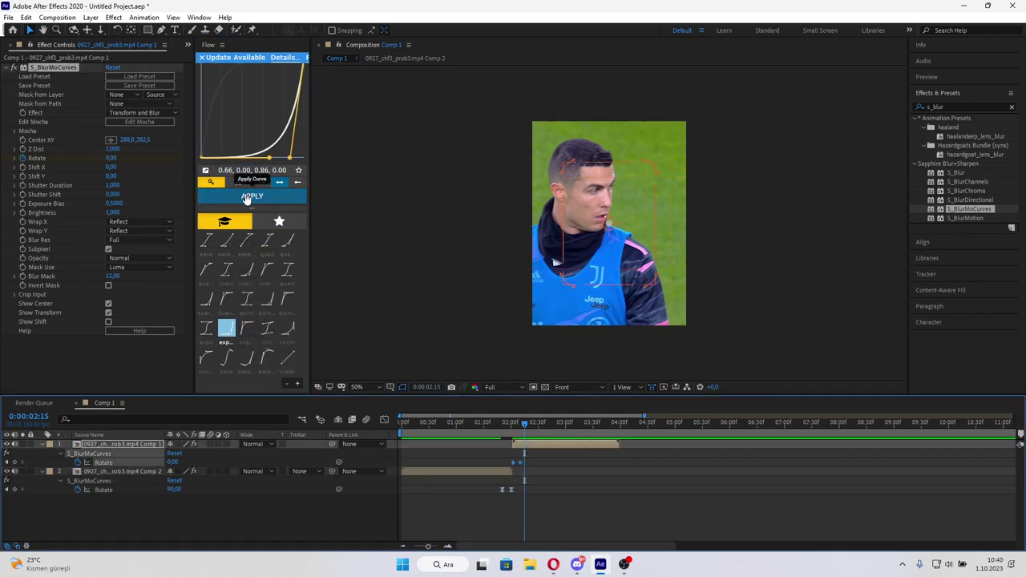
click(503, 430)
key(space)
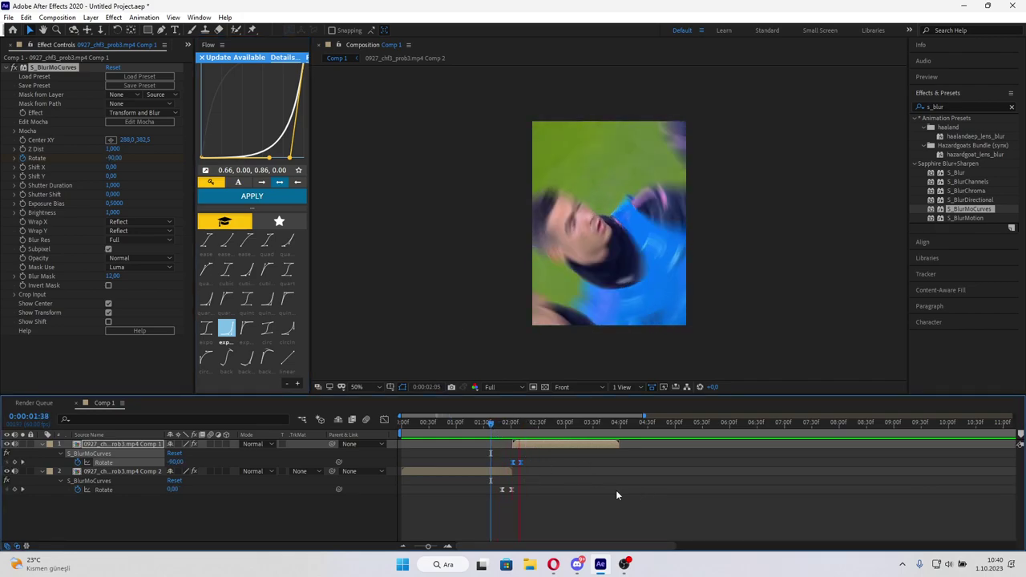
Ease outgoing Rotate with the cubic curve and incoming with 0.00, 0.00, 0.58, 1.00, then preview.
drag(527, 496, 482, 485)
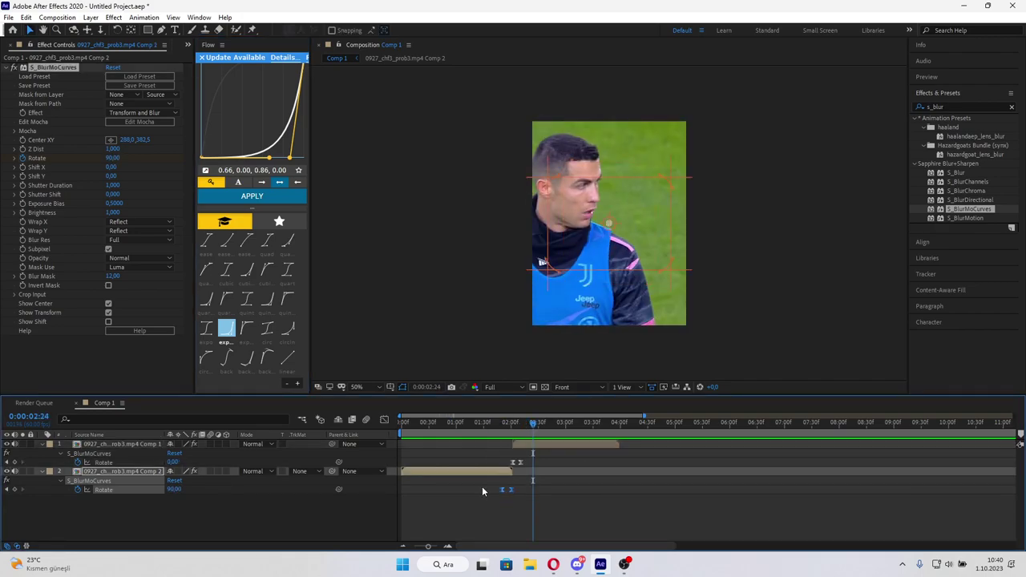
click(247, 269)
click(251, 195)
click(515, 462)
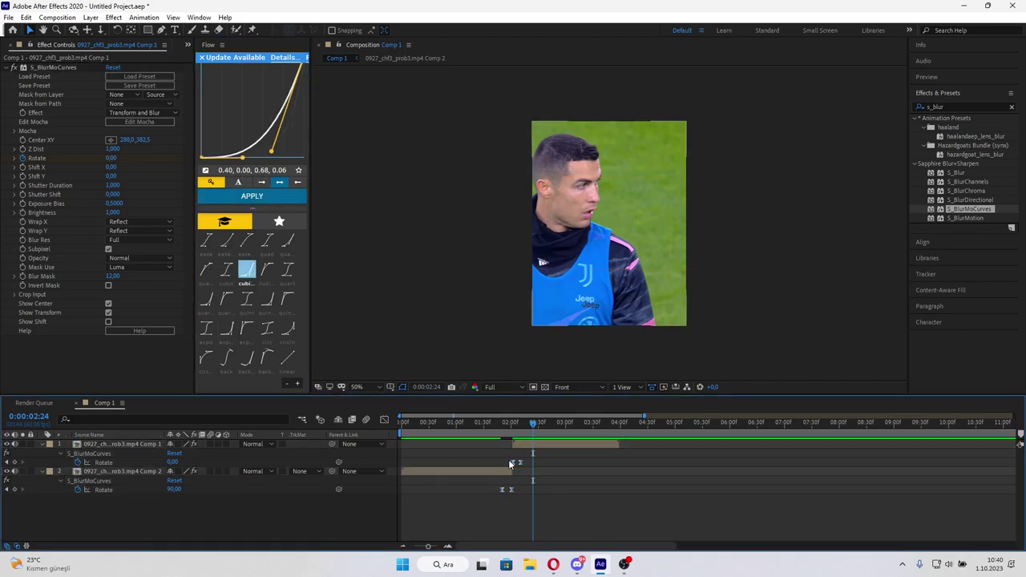
drag(509, 460, 534, 461)
click(247, 241)
click(251, 196)
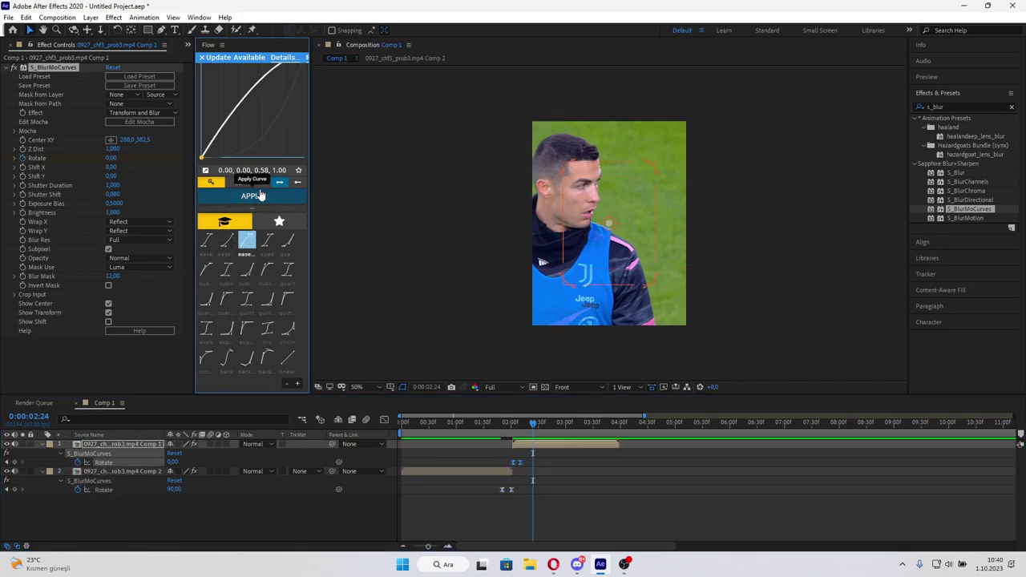
key(space)
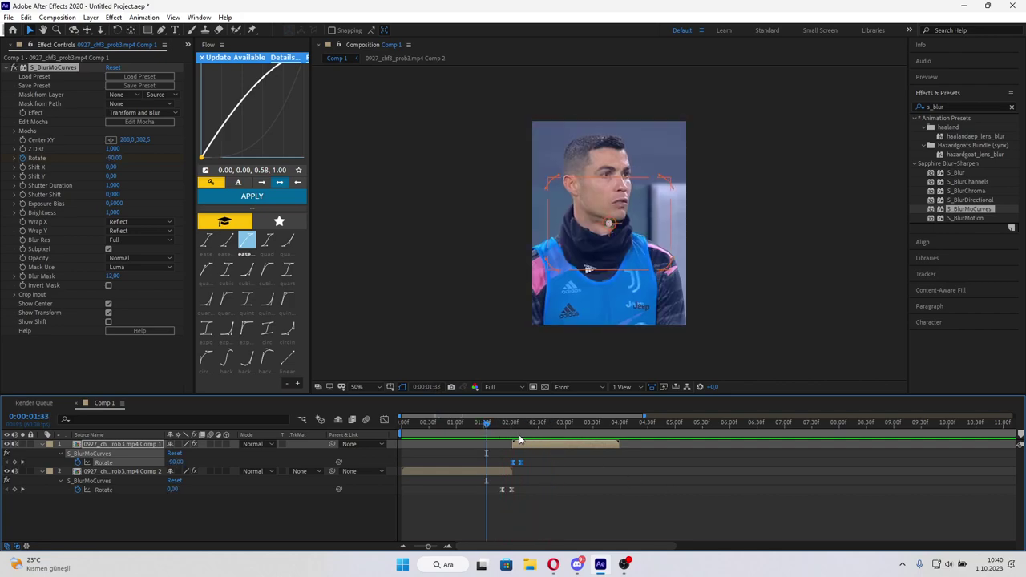
Apply ease-in 0.42, 0.00, 1.00, 1.00 to outgoing Rotate keyframes and 0.40, 0.80, 0.74, 1.00 to incoming.
drag(523, 489, 484, 495)
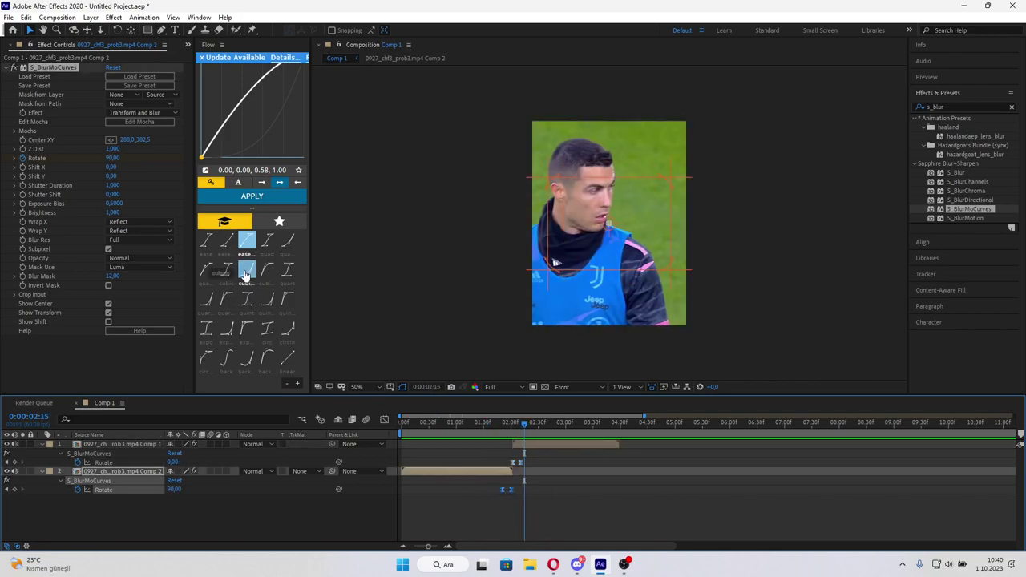
click(227, 240)
click(252, 196)
drag(542, 462, 505, 465)
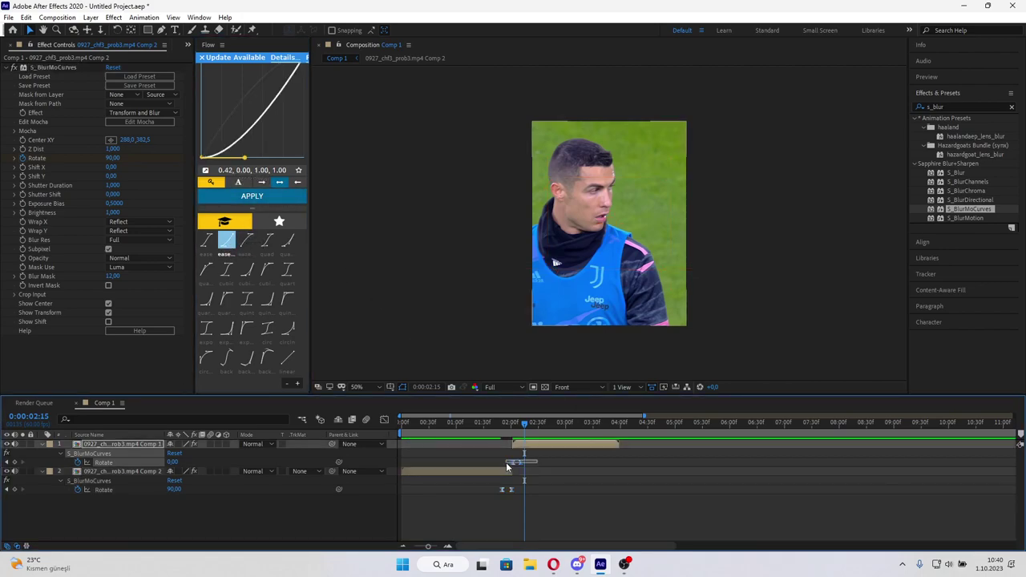
click(206, 269)
click(245, 196)
Preview the spin transition and scrub through the frames after the cut.
key(space)
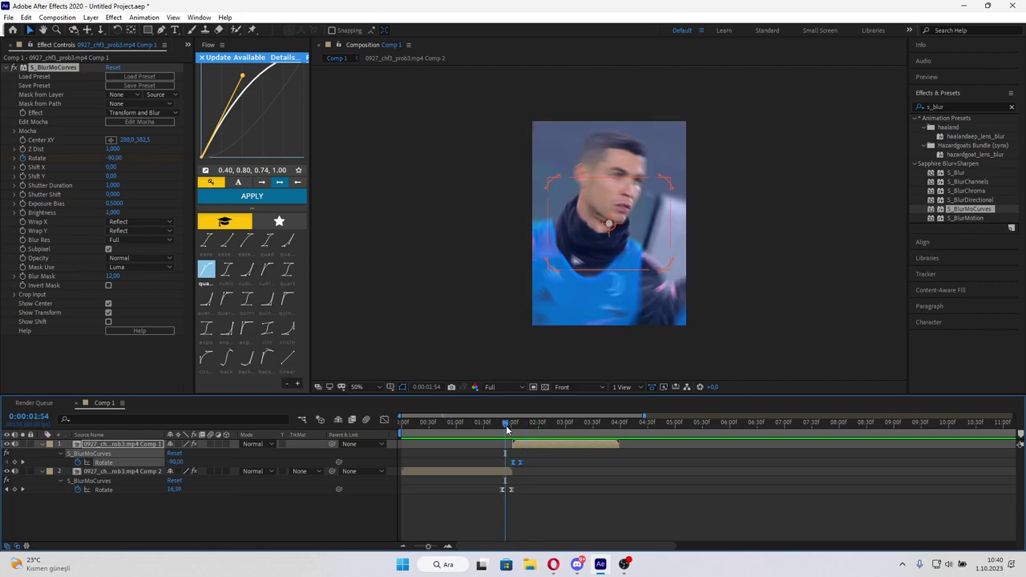
key(space)
click(544, 490)
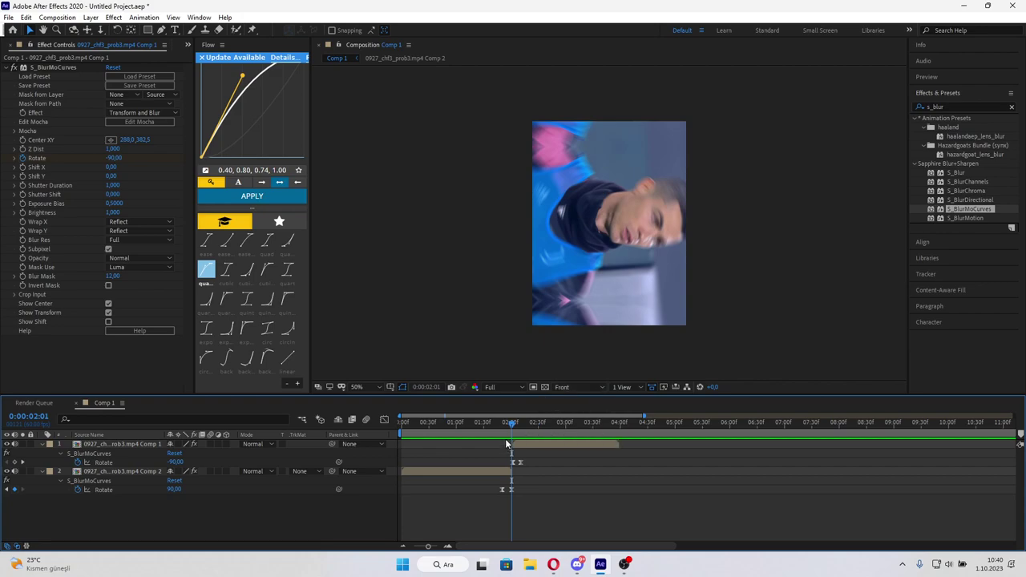
mouse_move(510, 424)
mouse_down()
mouse_move(609, 427)
mouse_move(503, 432)
mouse_up()
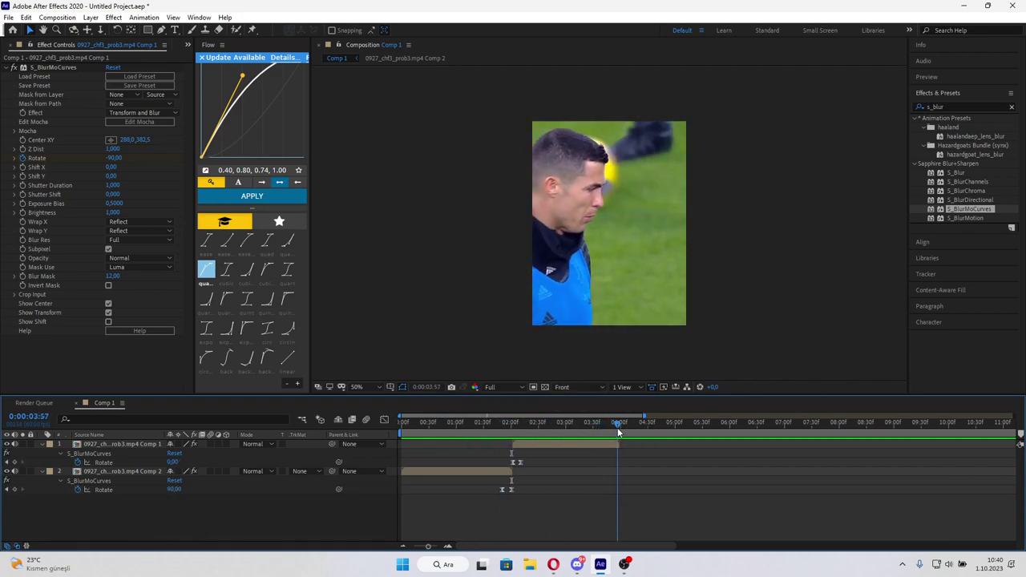